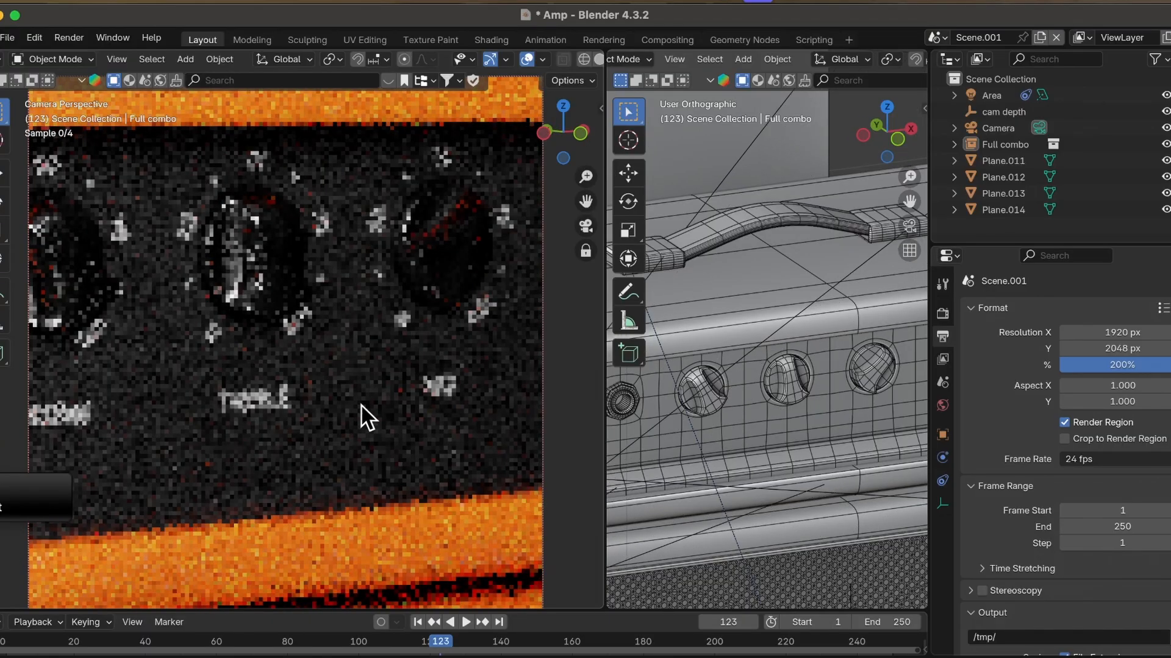
Examine the amplifier's control-panel knobs in the rendered camera view and the wireframe model
scroll(368, 383, down, 5)
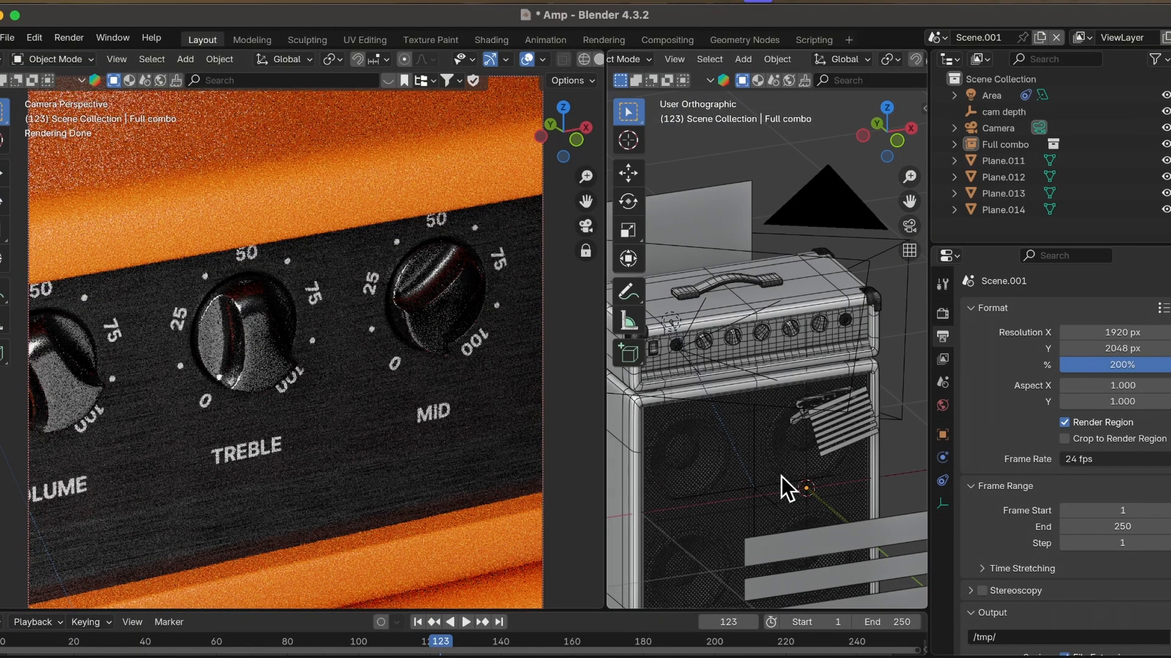
scroll(781, 476, up, 10)
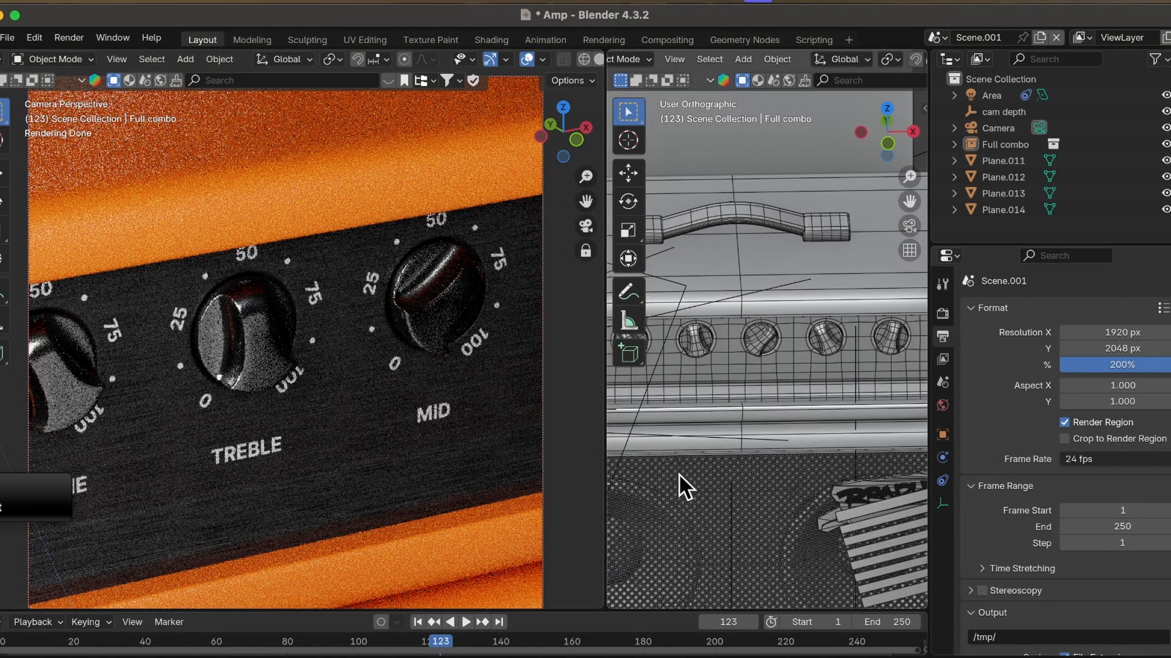
shift+middle_drag(752, 276, 783, 483)
scroll(765, 360, down, 6)
shift+middle_drag(748, 213, 779, 473)
scroll(733, 364, up, 4)
shift+middle_drag(763, 188, 771, 439)
scroll(732, 364, up, 3)
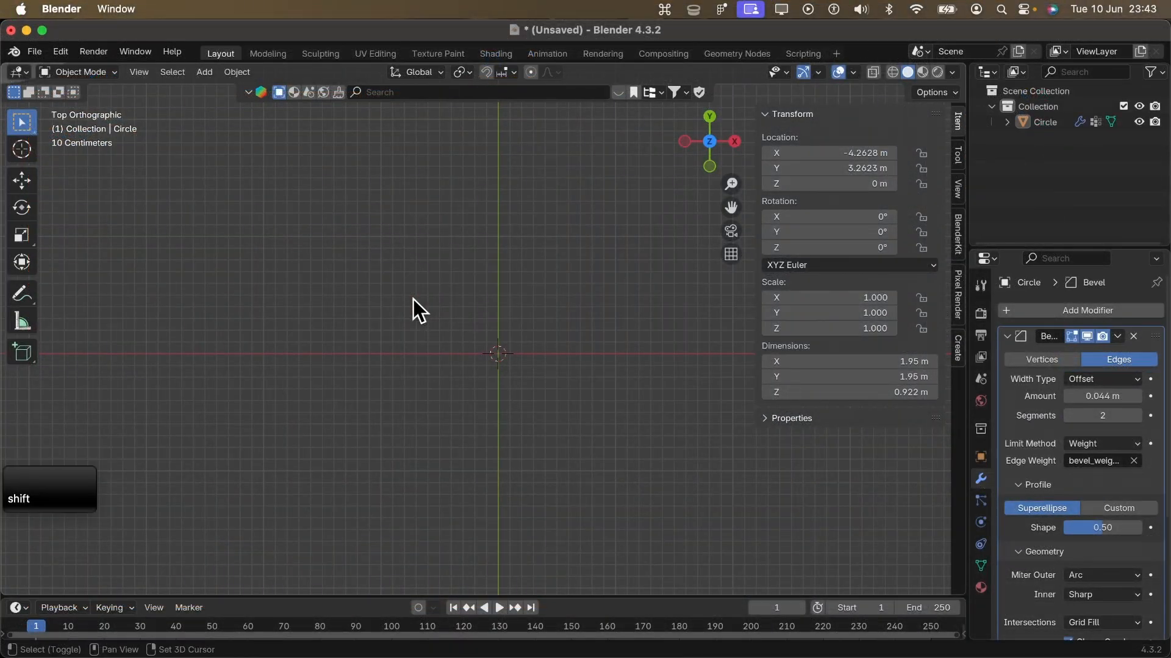
Add a mesh circle with 16 vertices at the world origin
key(shift+a)
mouse_move(414, 299)
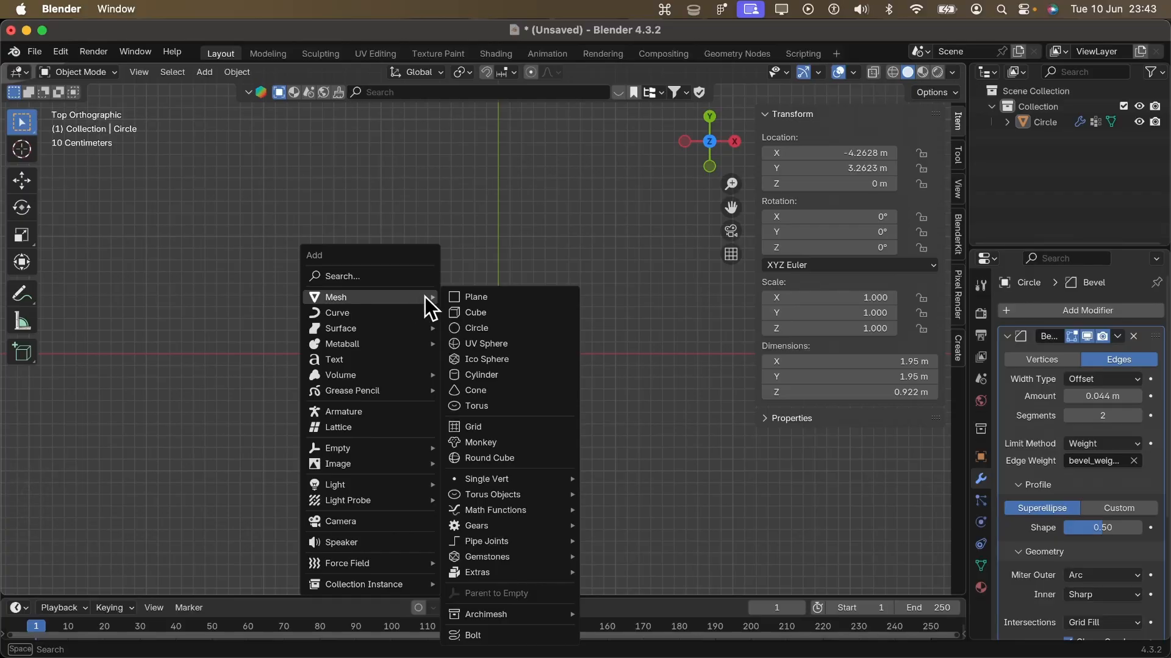
click(476, 328)
click(207, 413)
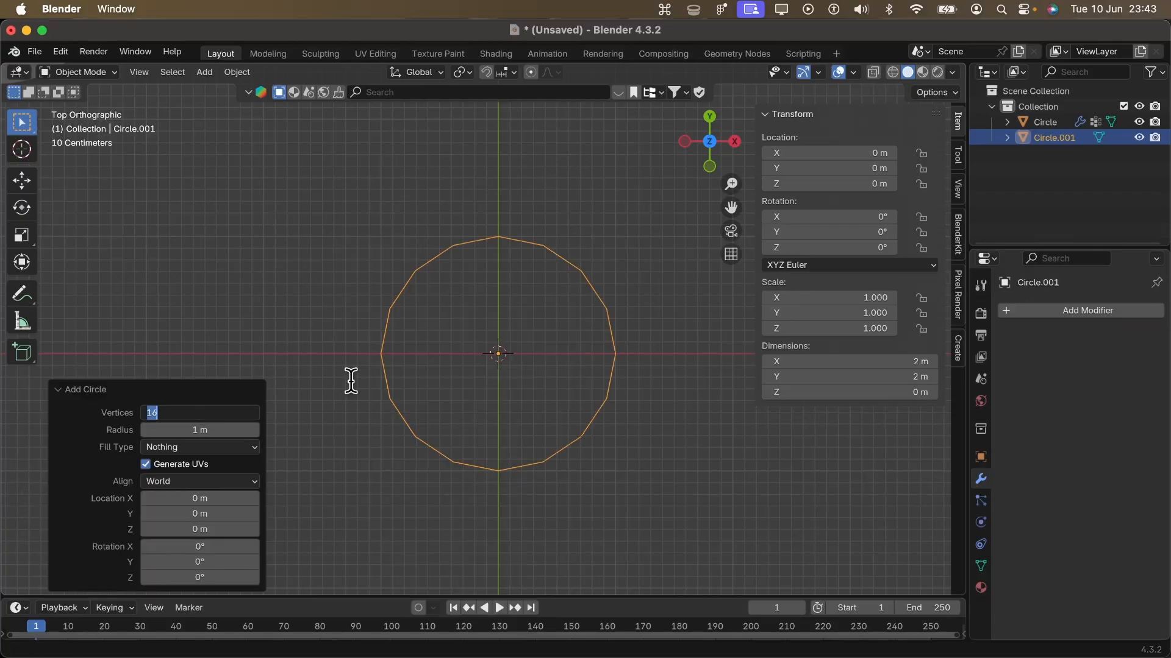
text(16)
key(Return)
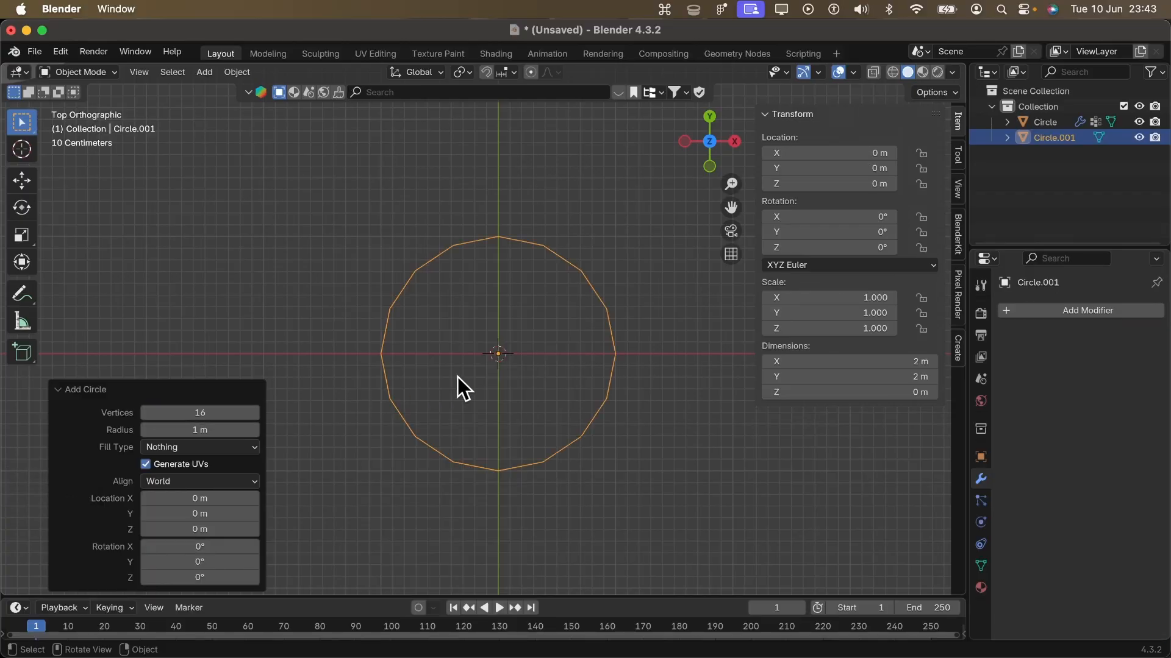
Fill the circle in Edit Mode with Grid Fill, using an offset of 2 to align the grid with the axes
key(Tab)
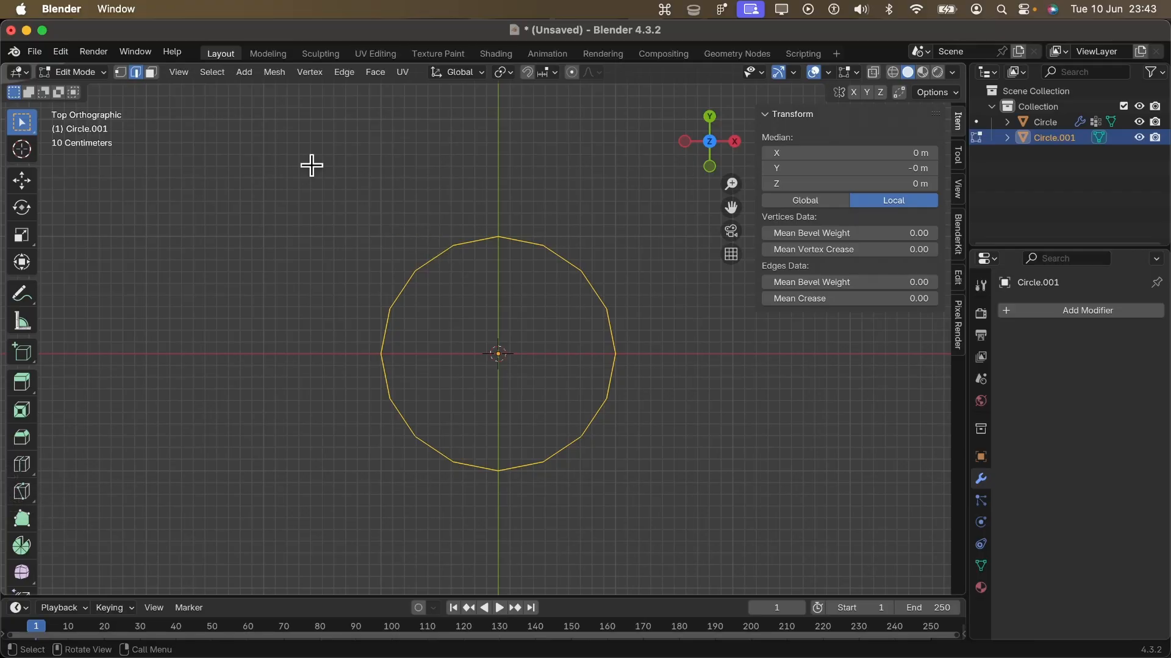
click(375, 74)
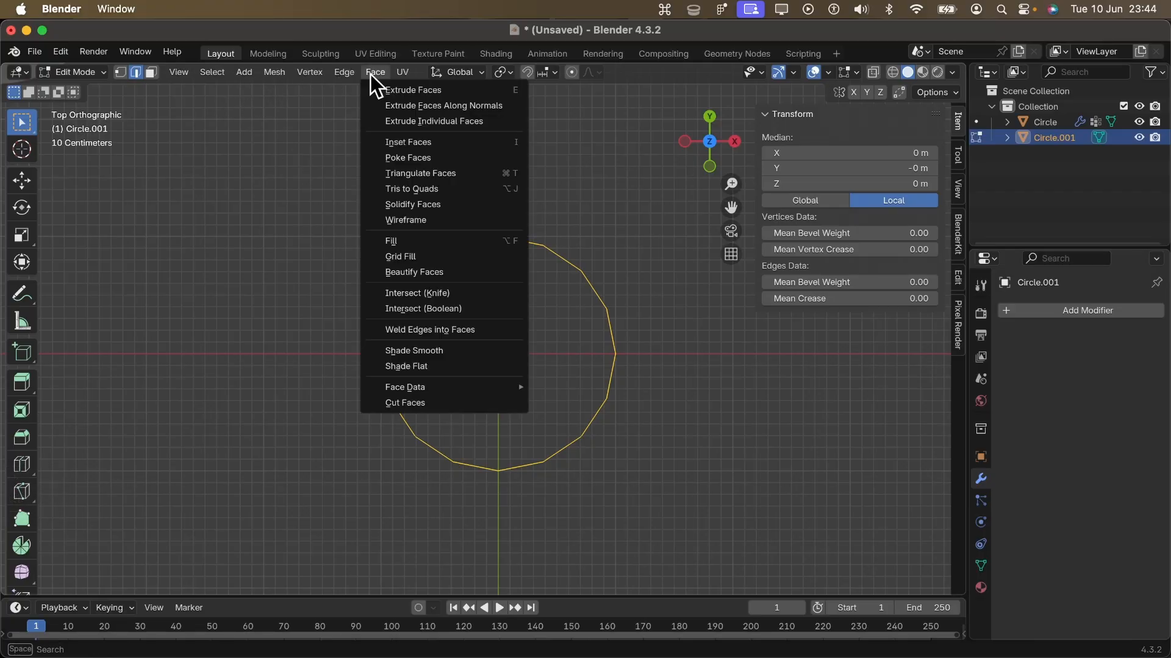
click(414, 258)
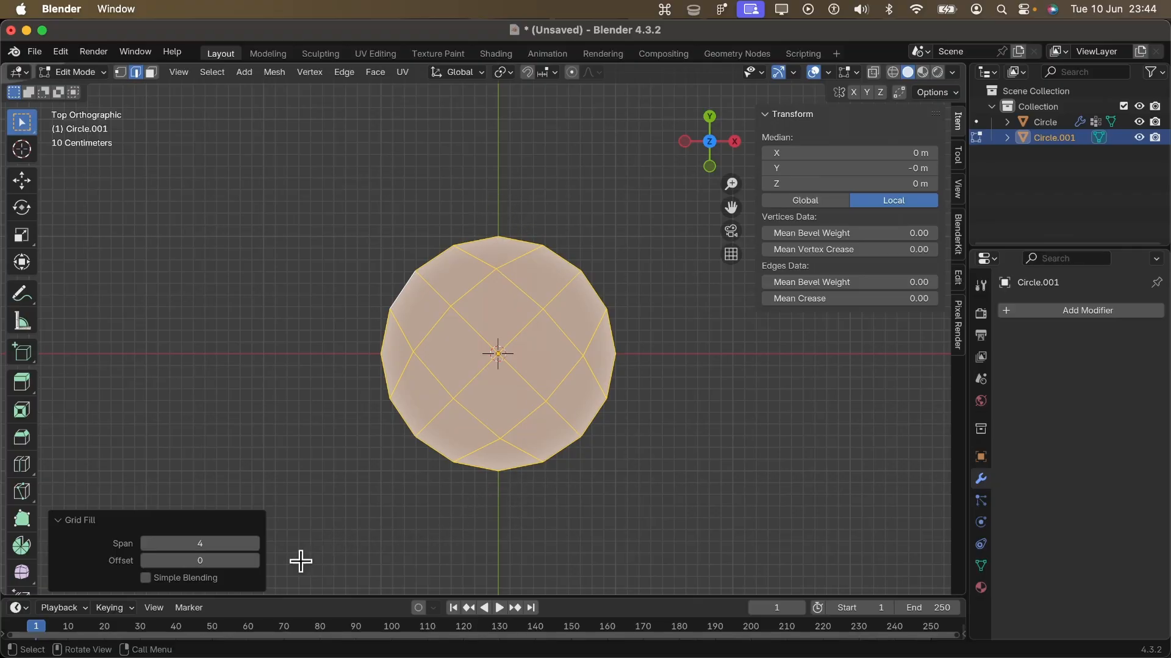
click(254, 565)
click(255, 565)
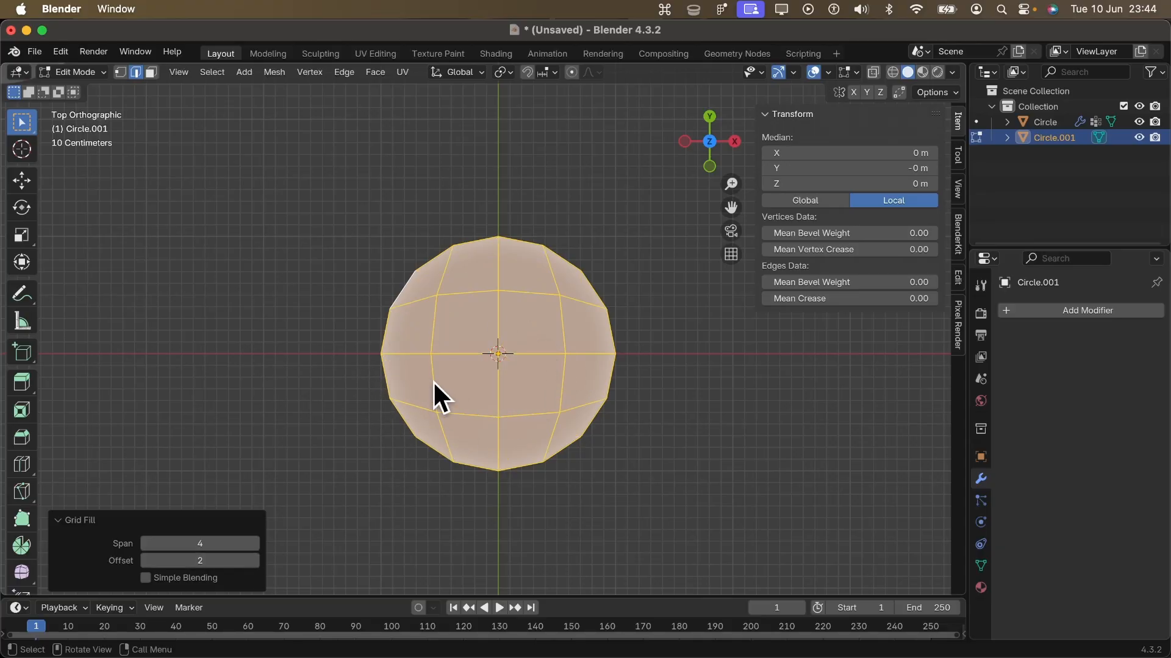
Knife-cut an edge from the lower-left rim vertex to the nearest inner grid corner of the disc
click(495, 369)
scroll(455, 442, up, 2)
shift+middle_drag(462, 445, 444, 386)
key(k)
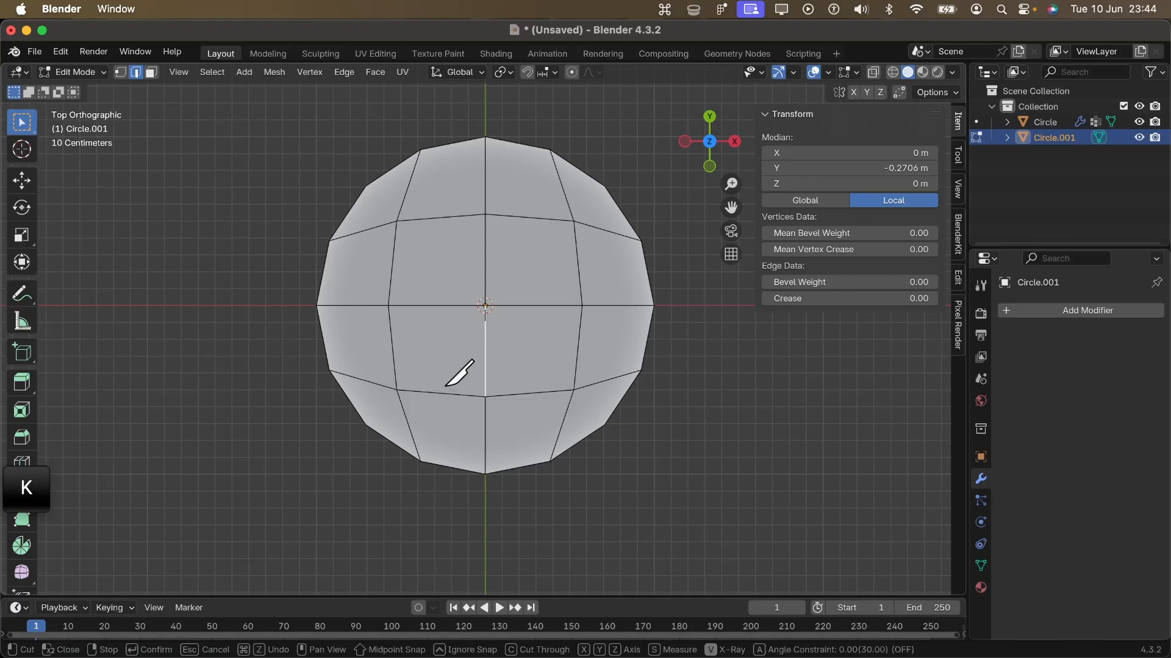
click(366, 425)
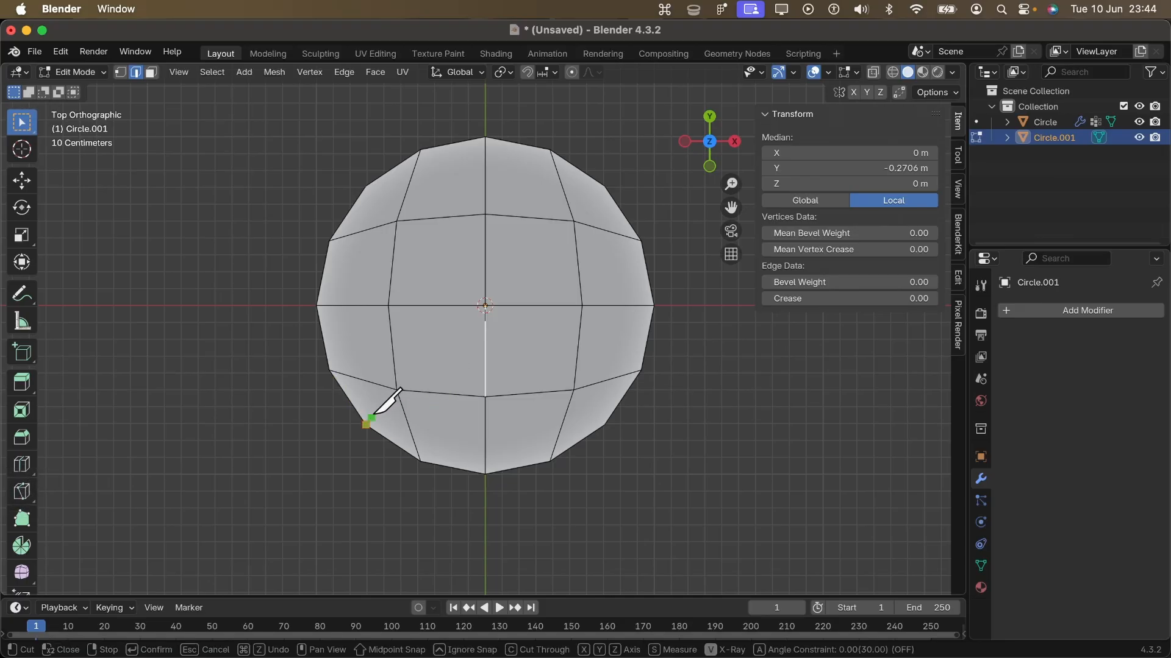
click(397, 389)
key(Return)
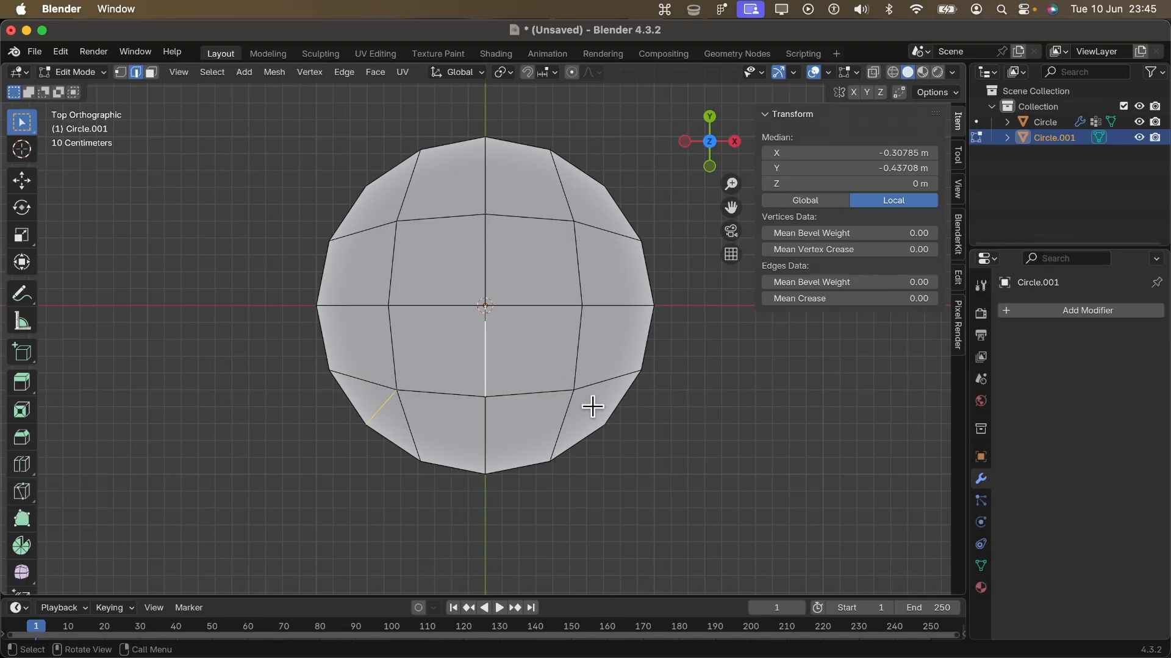
Knife-cut the matching edge from the lower-right rim vertex to its nearest inner grid corner and clear the selection
key(k)
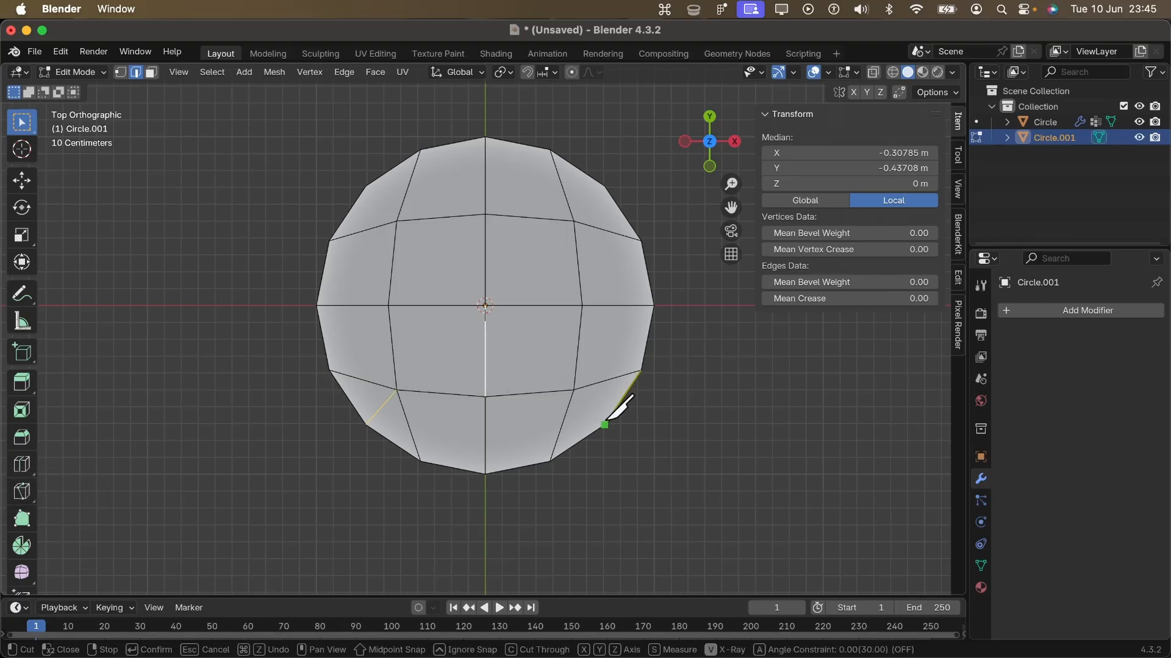
click(604, 425)
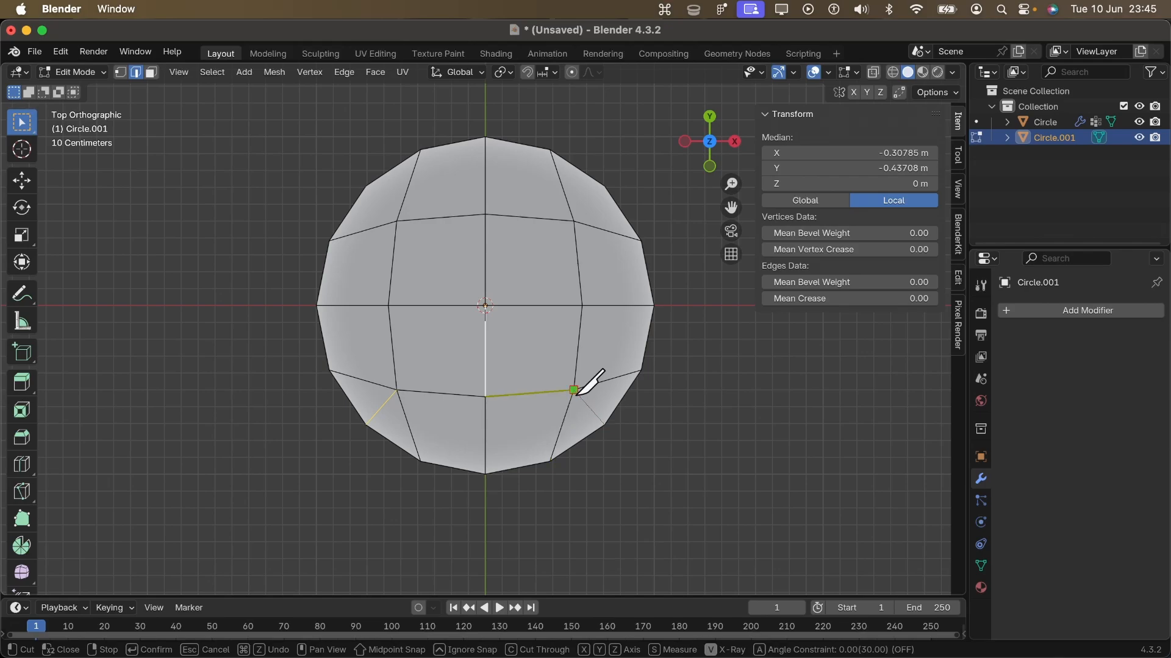
click(574, 389)
key(Return)
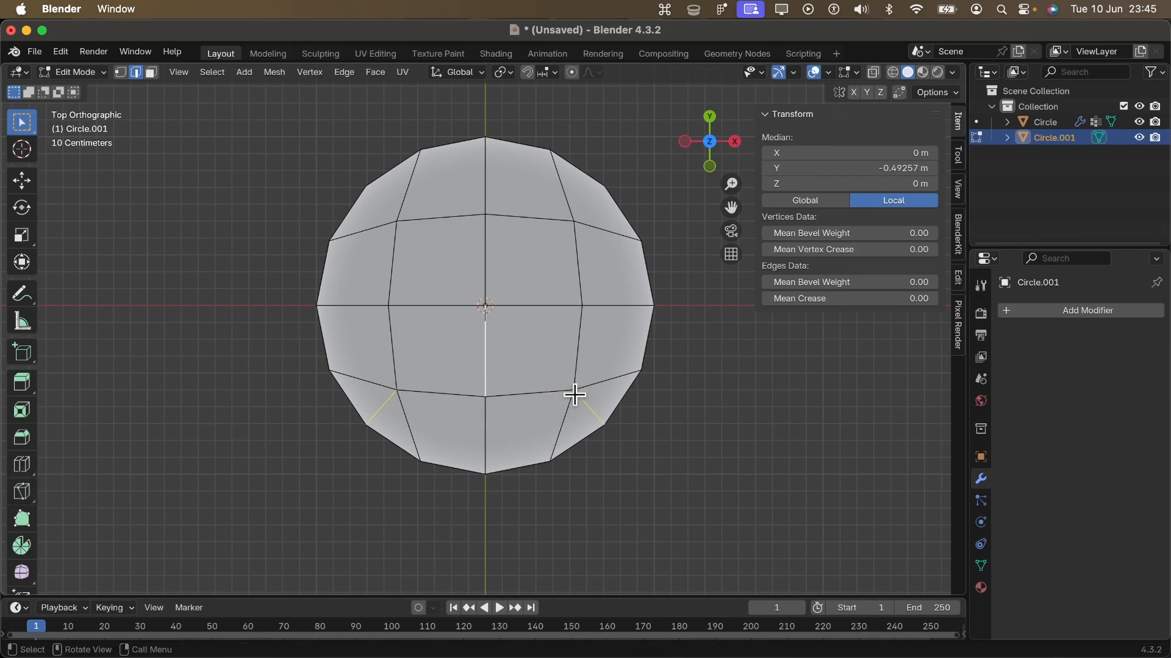
click(715, 474)
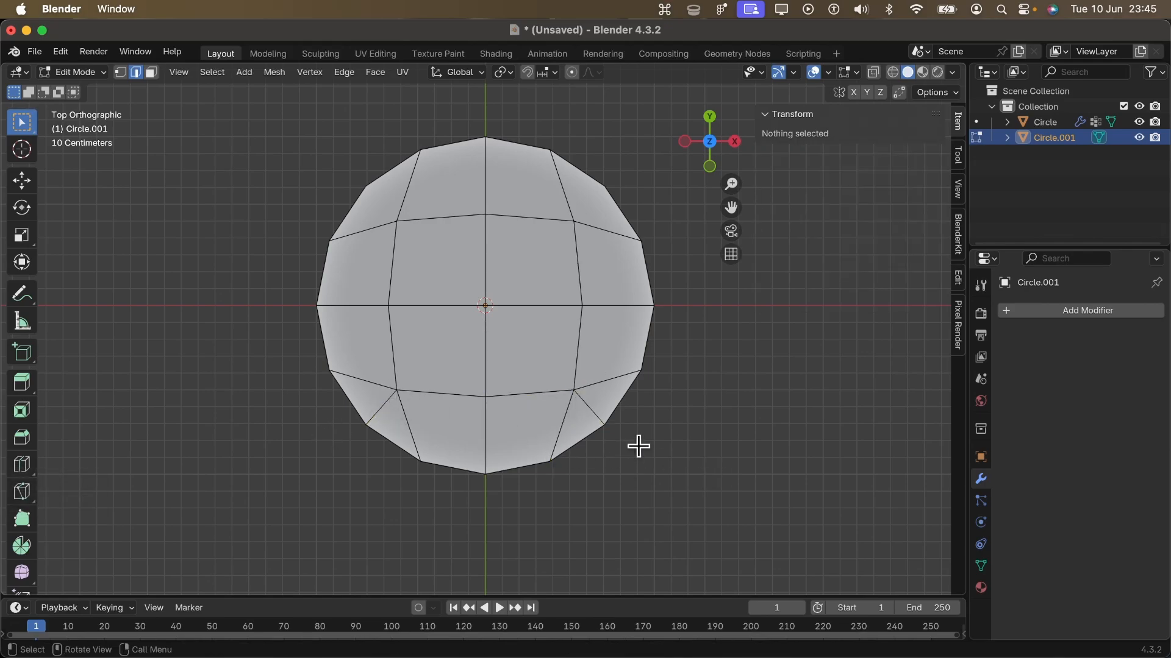
Scale the four inner vertices at the grid's upper corners and middle row to about 0.607 along X
click(125, 76)
drag(370, 215, 430, 342)
shift+drag(550, 210, 603, 321)
key(s)
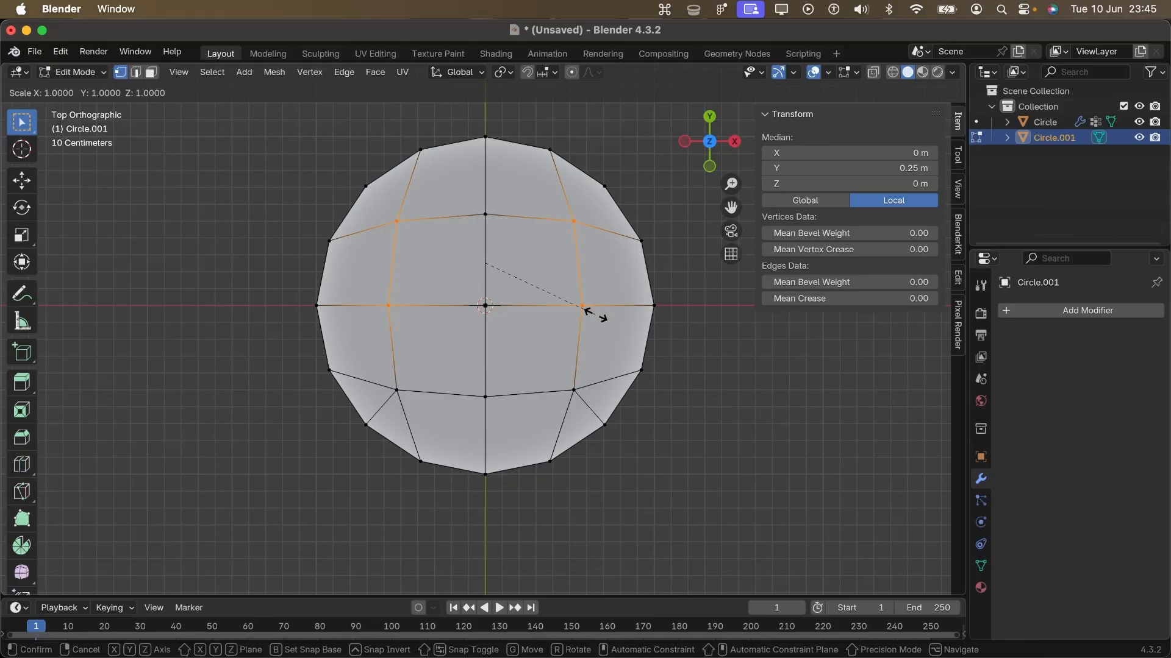
key(x)
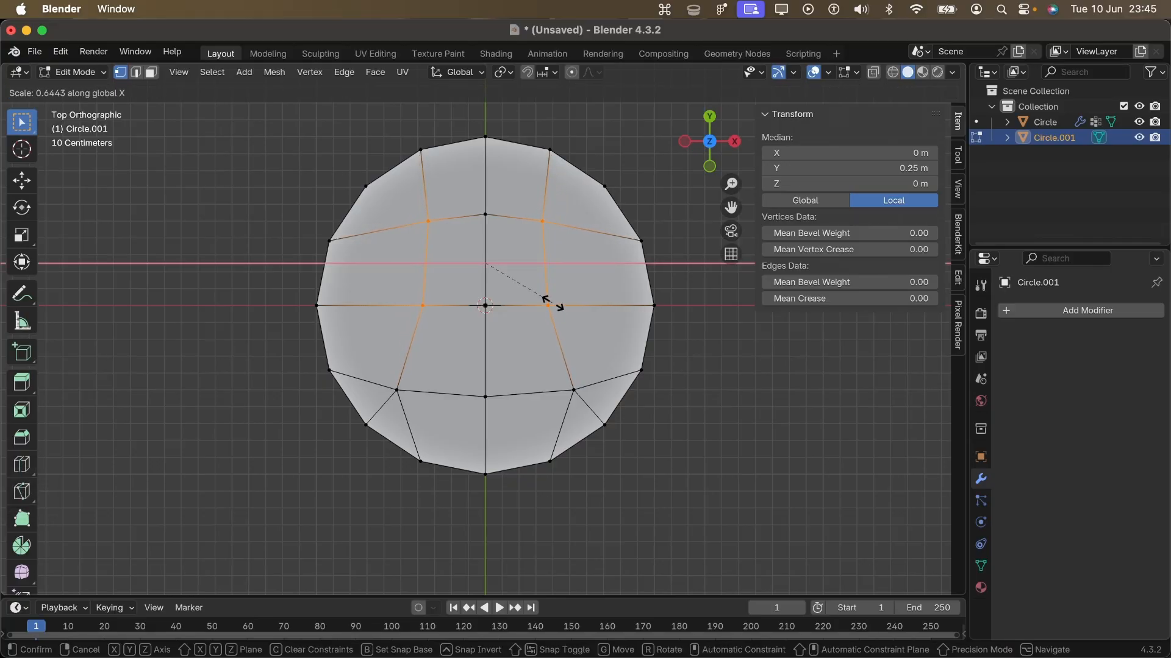
click(543, 305)
Narrow the same four inner vertices further, scaling them to about 0.91 along X
middle_drag(536, 314, 564, 425)
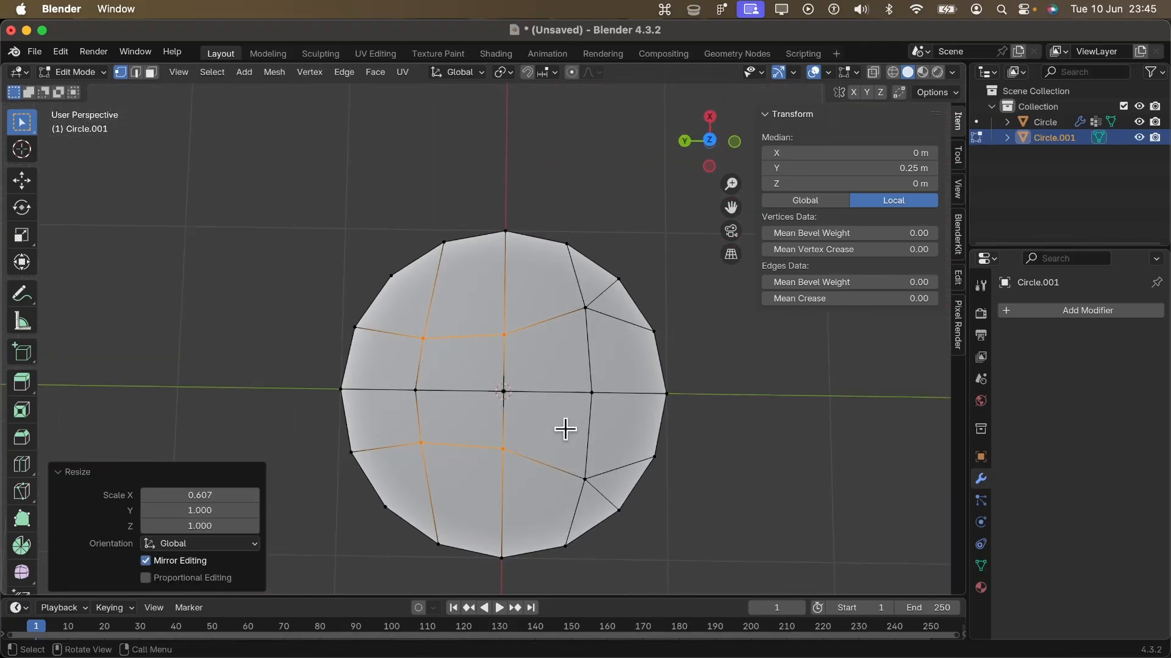
key(s)
key(x)
click(500, 395)
Extrude the central band of faces along the Y axis, including the small knife-cut triangles, about 0.44 m upward along Z
scroll(498, 378, down, 4)
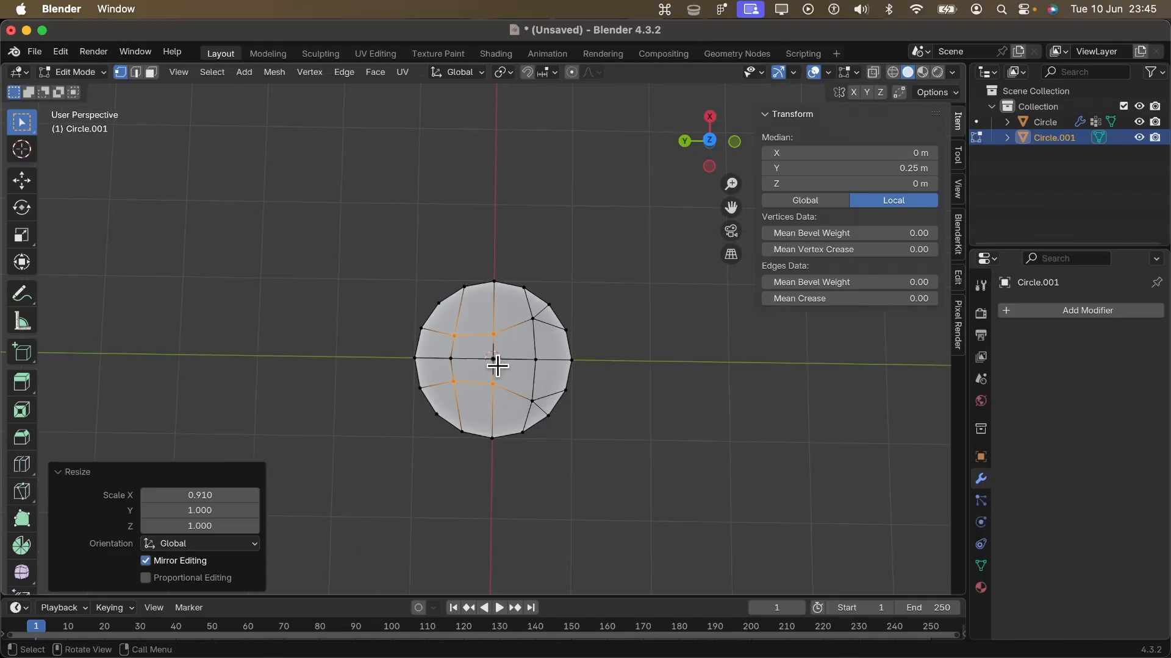
middle_drag(496, 365, 502, 279)
scroll(501, 287, up, 2)
click(494, 368)
click(155, 75)
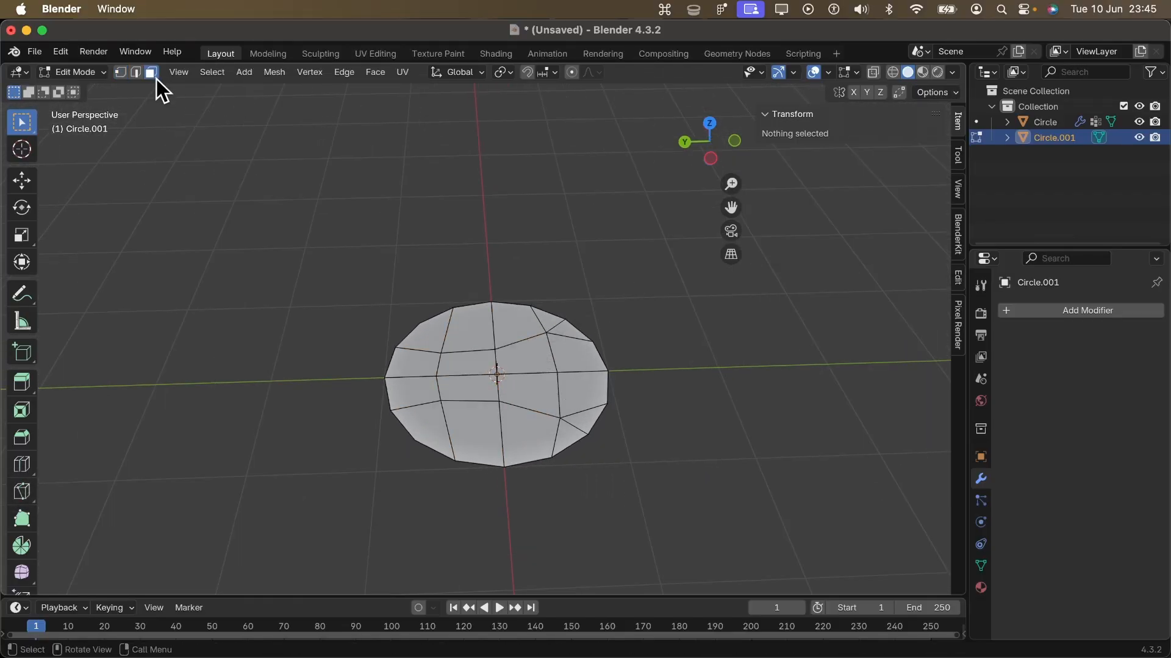
drag(411, 367, 552, 381)
drag(565, 331, 475, 366)
shift+click(518, 360)
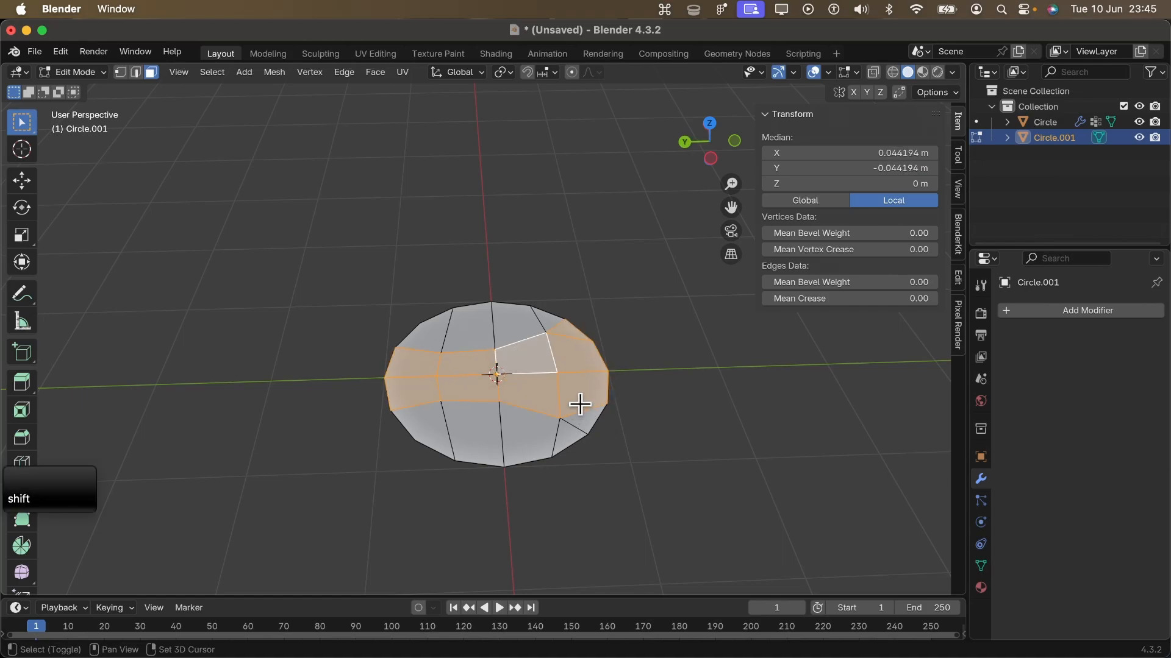
shift+drag(584, 408, 613, 440)
shift+click(571, 440)
middle_drag(606, 402, 557, 378)
key(e)
key(z)
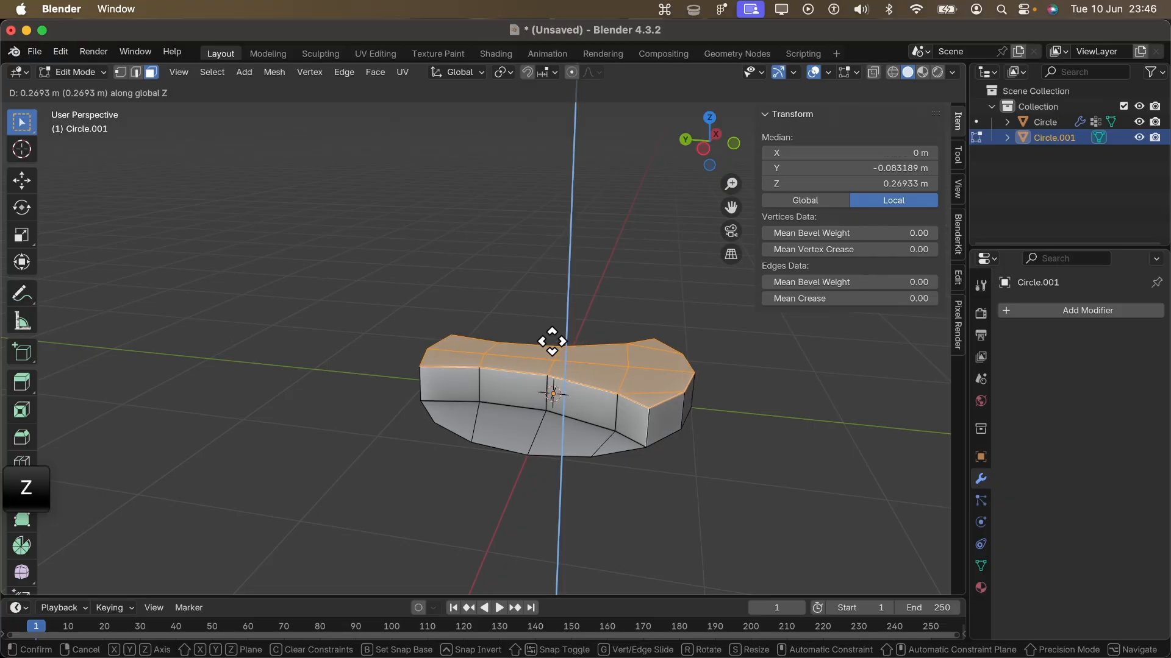
click(547, 317)
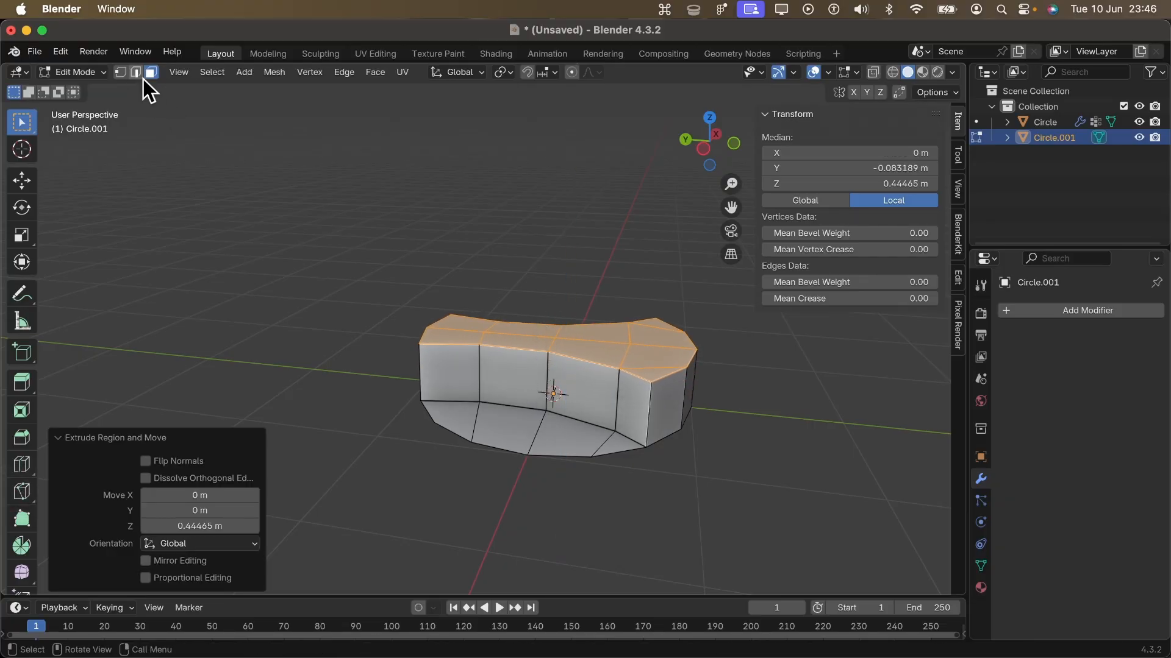
Extrude the disc's outer boundary edge loop downward along Z to a total height of about 0.93 m and return to Object Mode
click(138, 77)
middle_drag(237, 205, 313, 220)
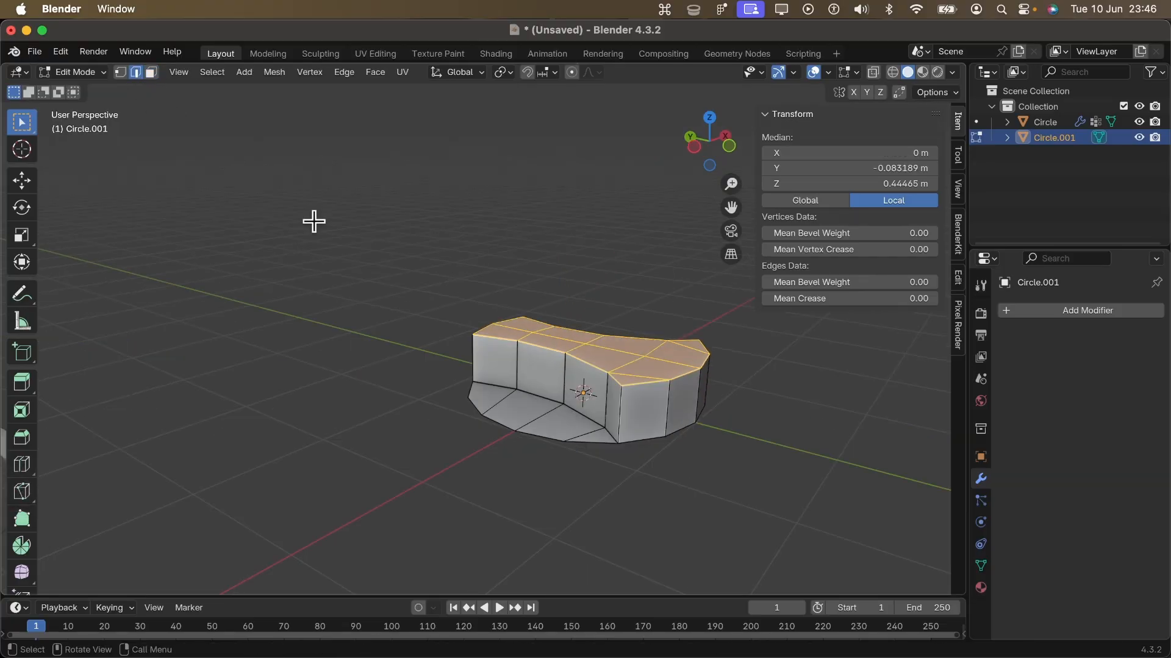
click(540, 441)
alt+shift+click(593, 446)
middle_drag(574, 445, 543, 468)
alt+shift+click(478, 468)
shift+middle_drag(332, 478, 531, 461)
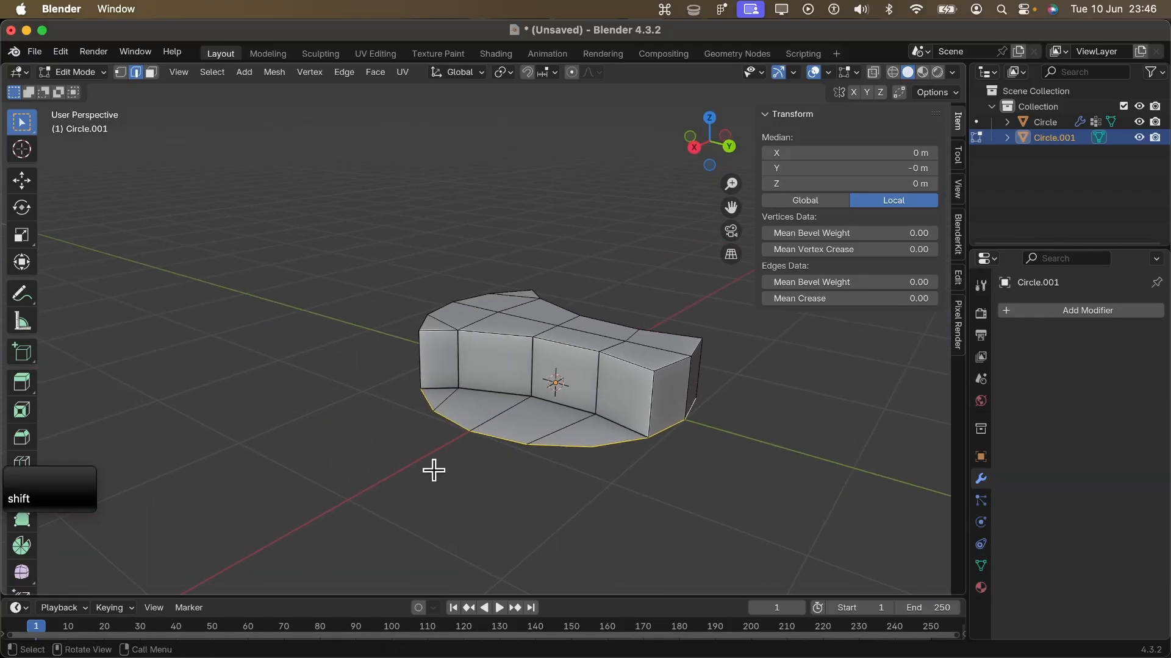
middle_drag(433, 470, 507, 470)
key(e)
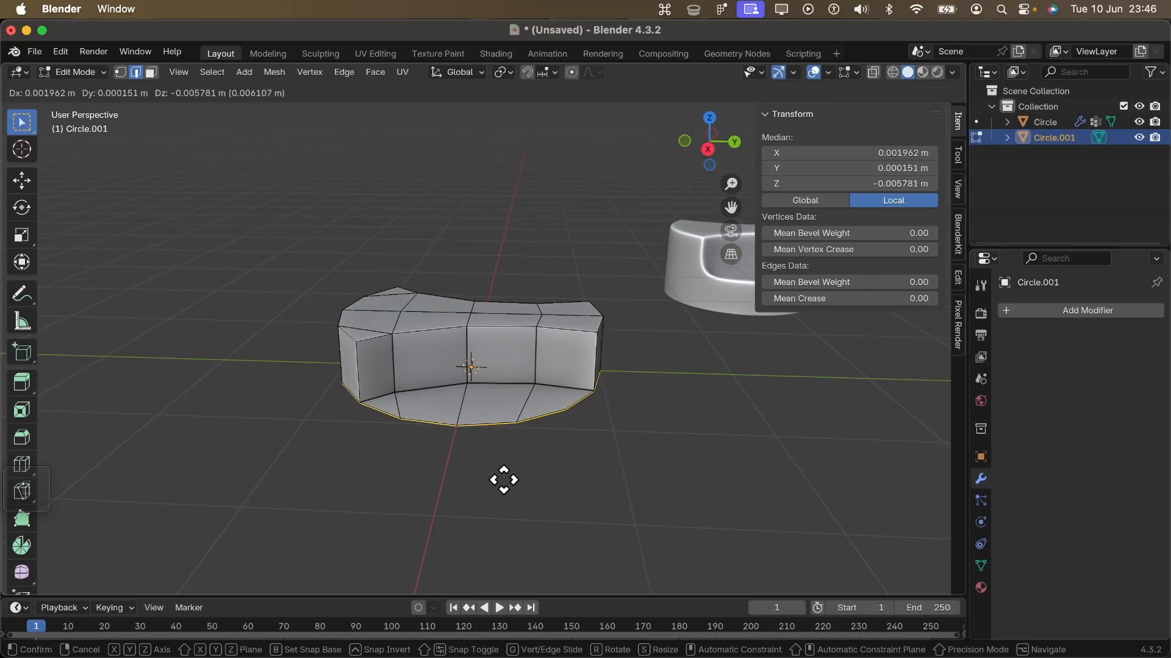
key(z)
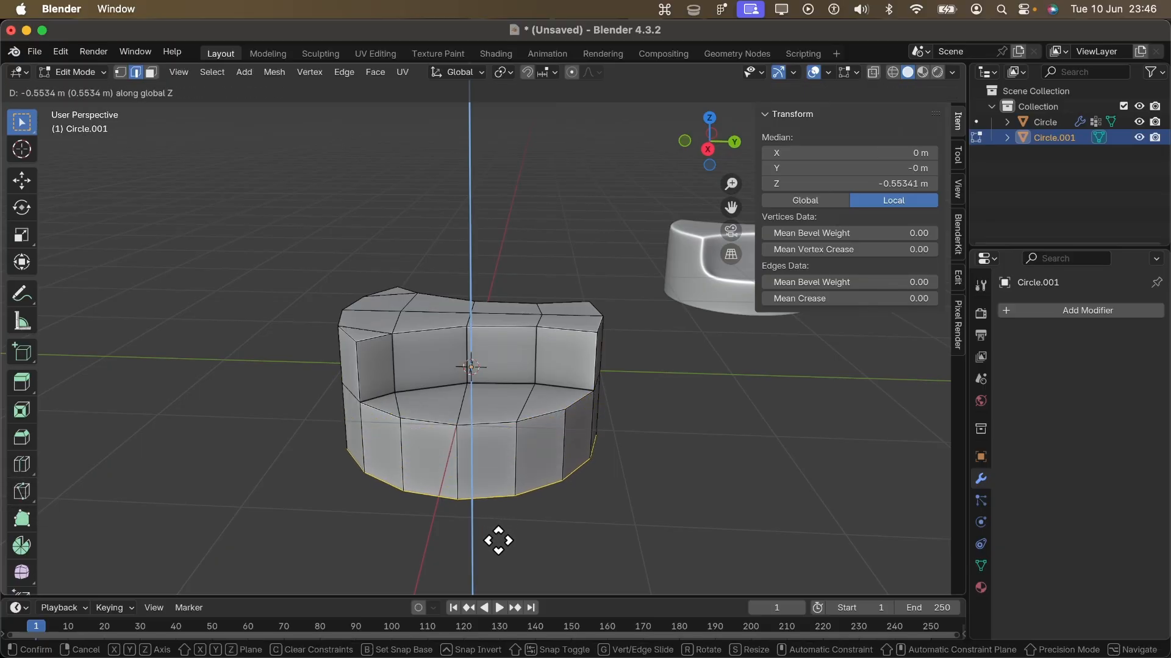
click(500, 532)
key(Caps_Lock)
middle_drag(471, 445, 368, 295)
key(Tab)
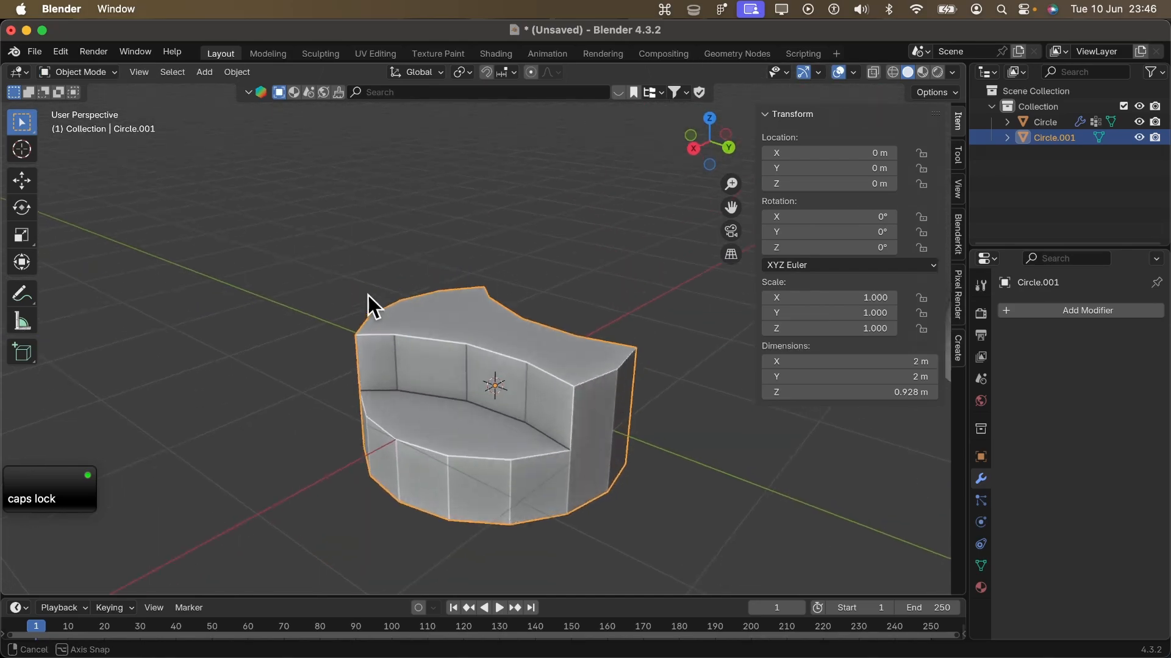
Add a Subdivision Surface modifier to the knob mesh and set its viewport levels to 3
scroll(500, 354, down, 4)
middle_drag(499, 353, 539, 378)
scroll(538, 378, up, 3)
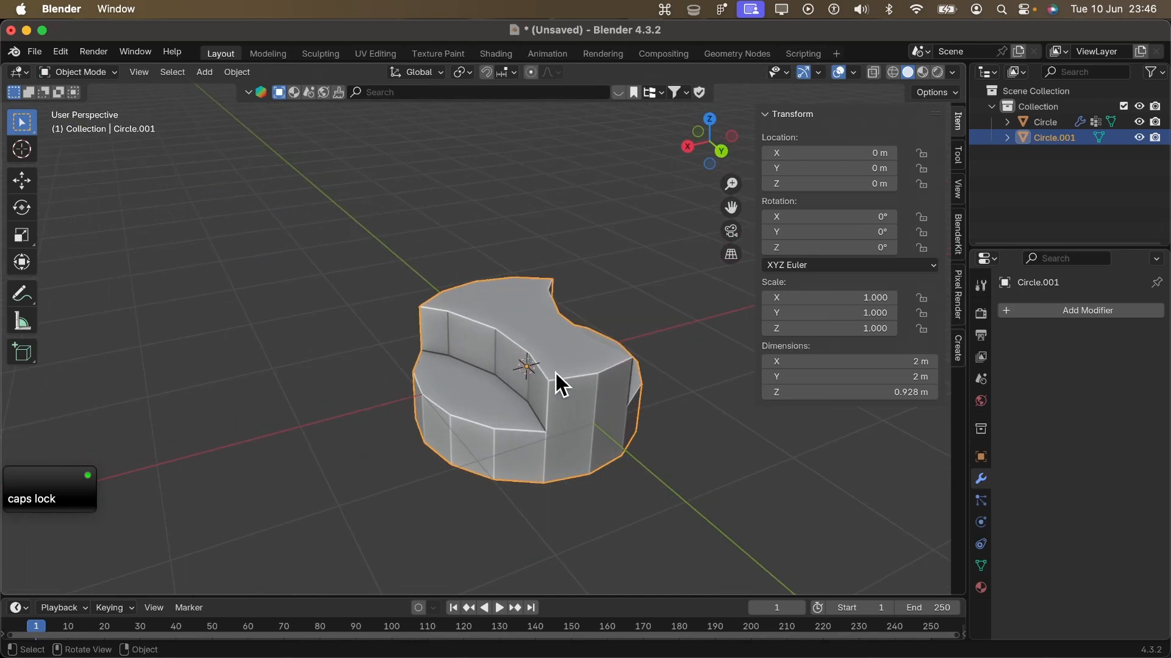
click(1053, 316)
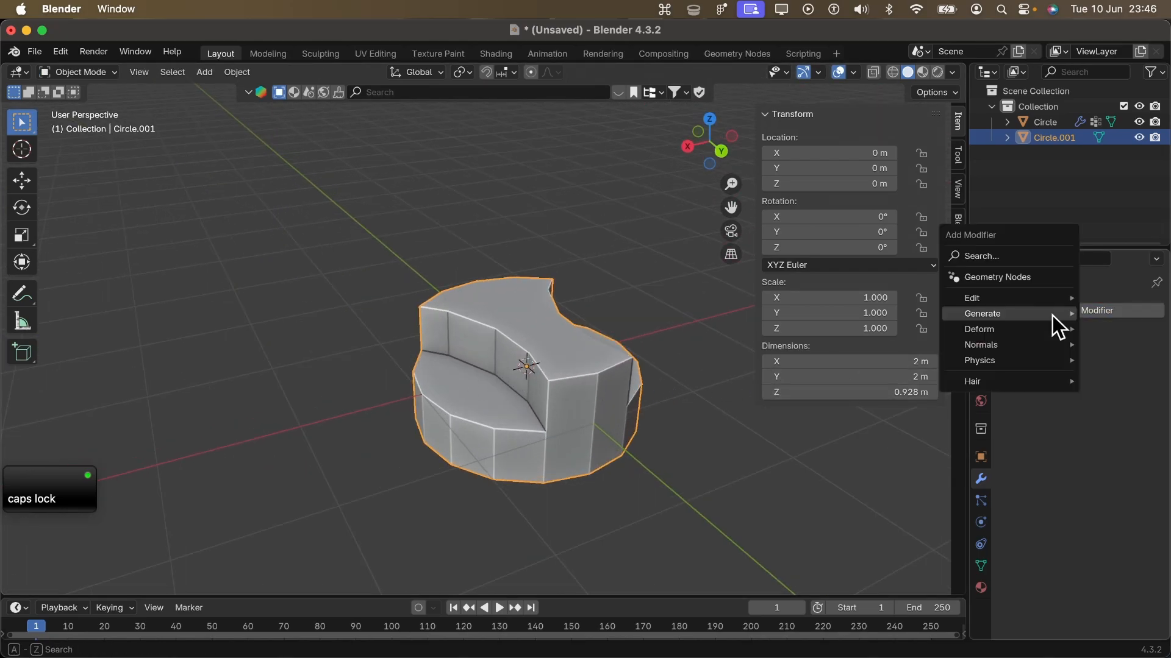
mouse_move(1052, 316)
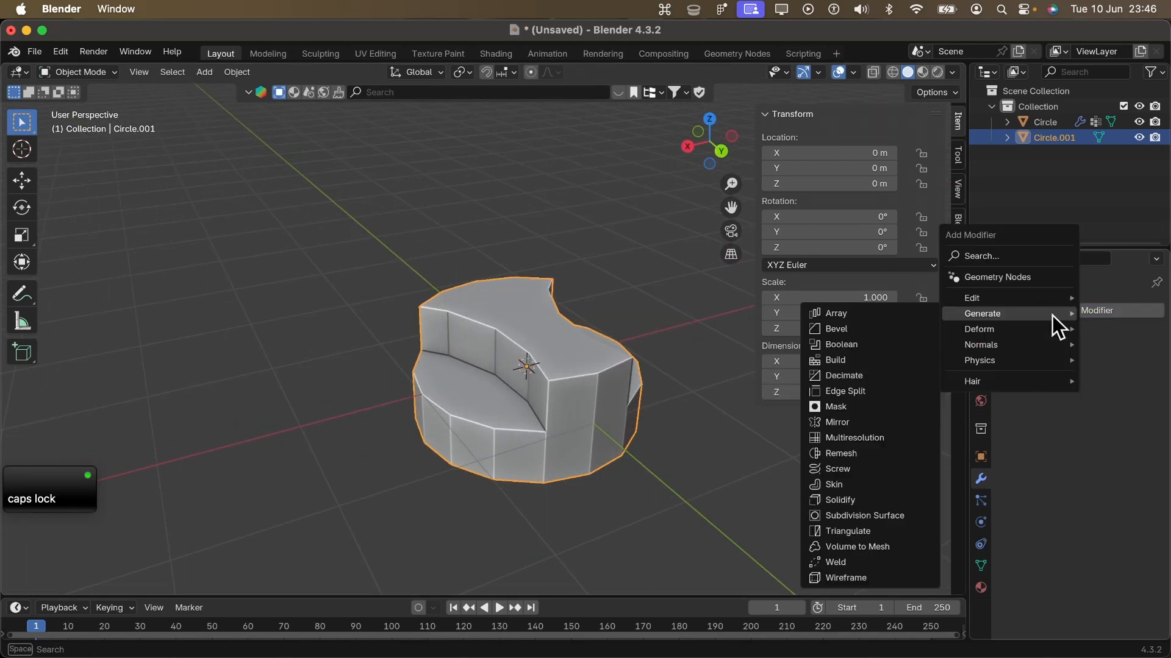
click(898, 513)
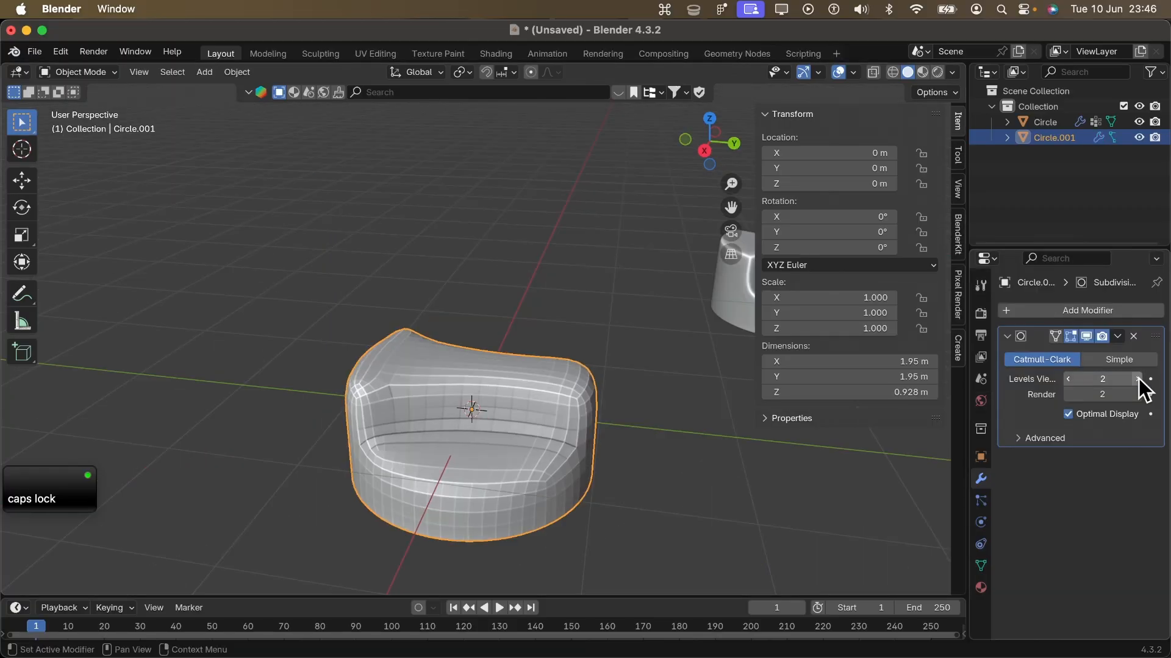
click(1139, 379)
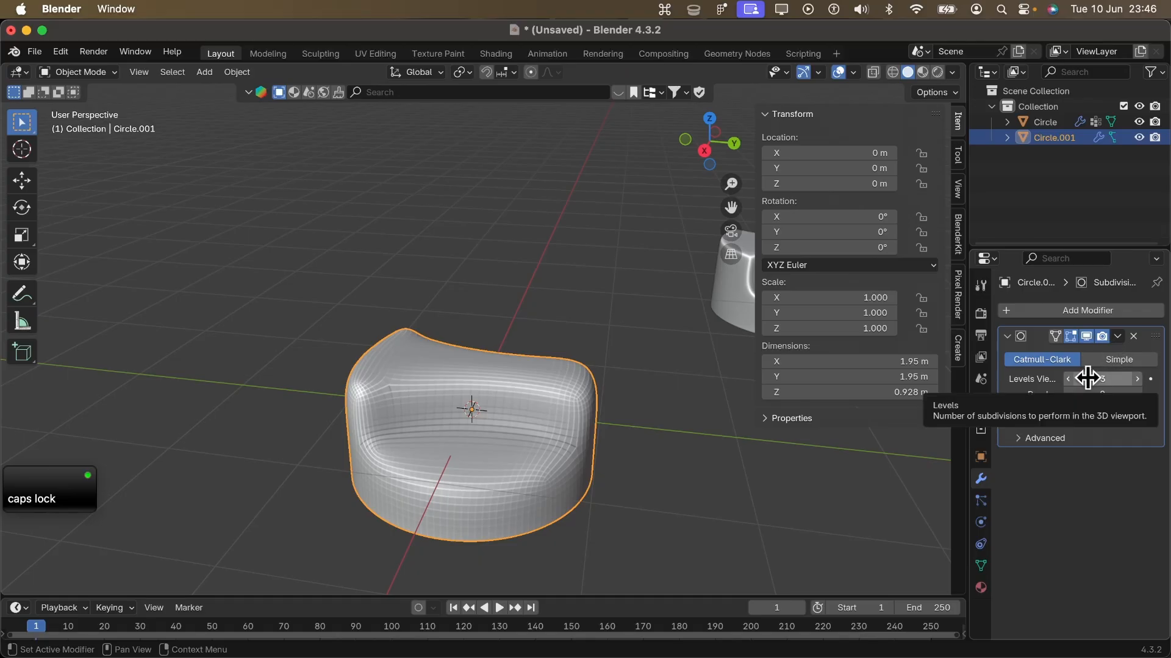
Add a Bevel modifier to the knob and move it above the Subdivision Surface modifier in the stack
click(1030, 312)
mouse_move(1030, 314)
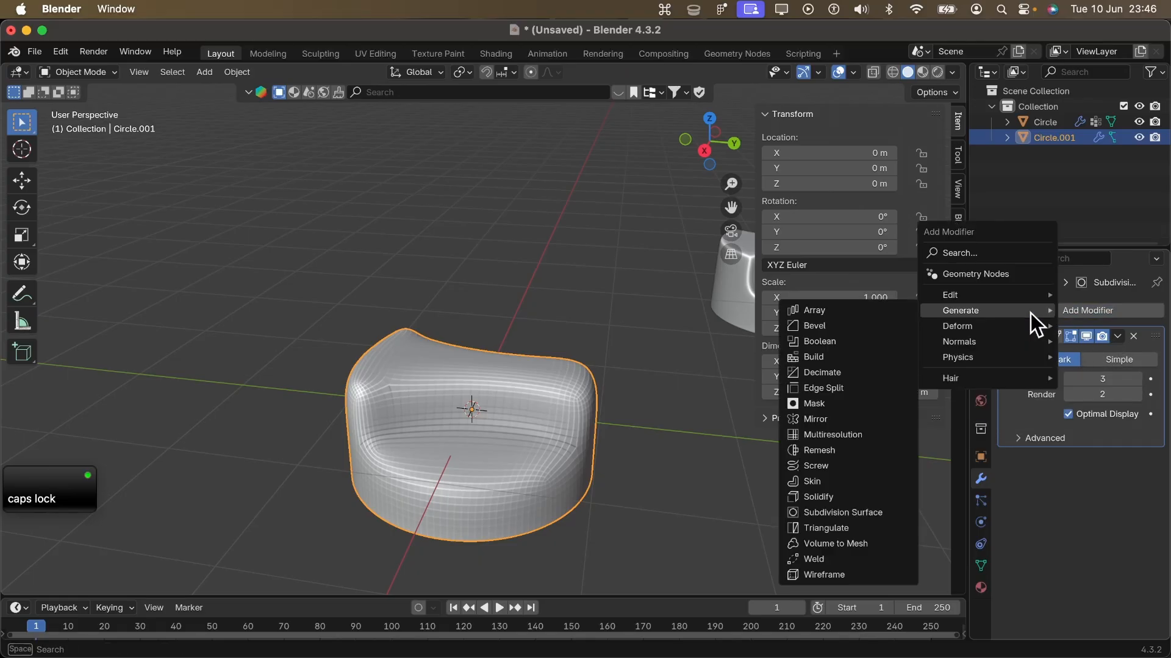
click(853, 327)
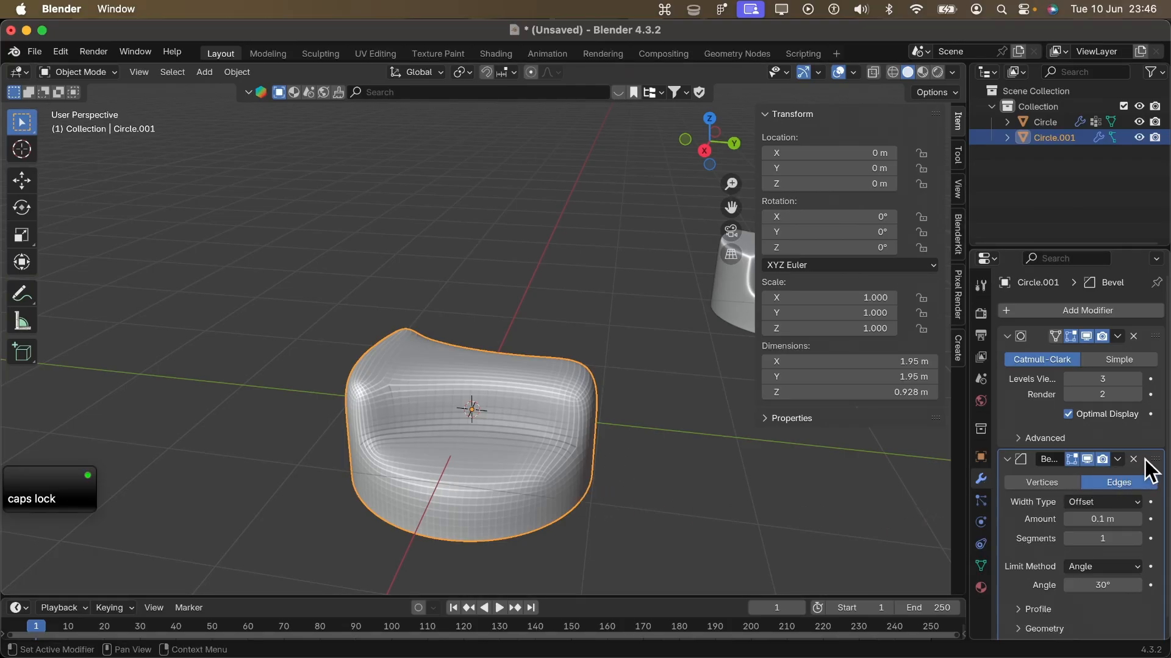
drag(1145, 461, 1131, 335)
drag(1151, 457, 1128, 335)
scroll(1052, 411, down, 1)
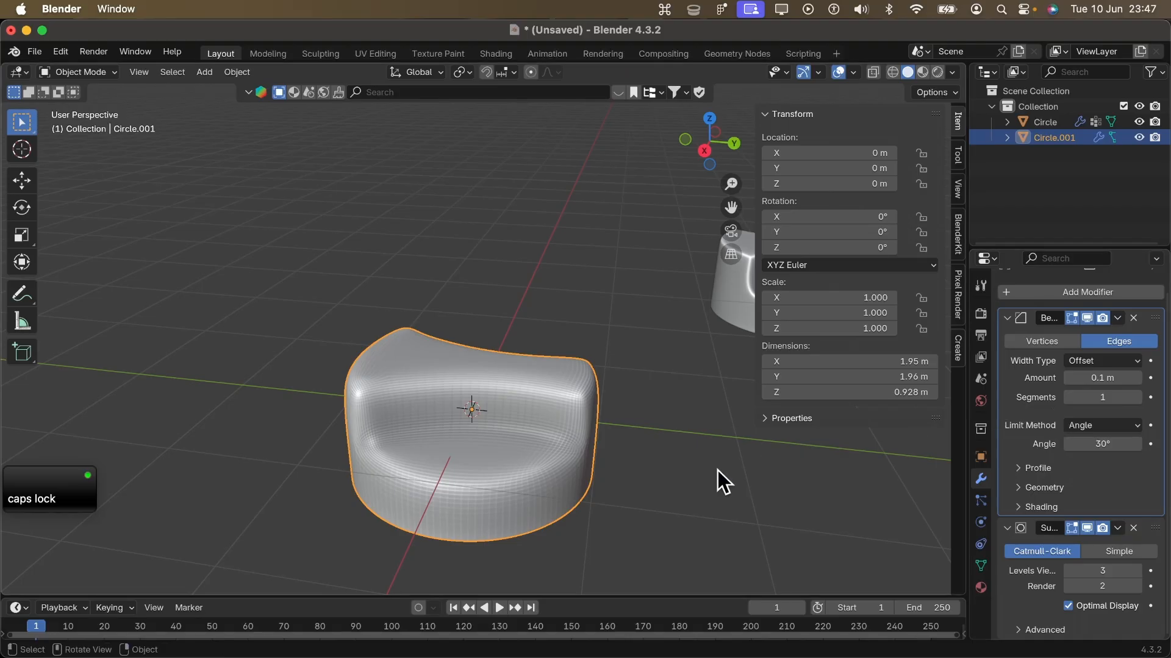
In Edit Mode, select the edge loops outlining the two side recesses of the knob, including their upper and lower rims
key(Tab)
middle_drag(734, 473, 418, 486)
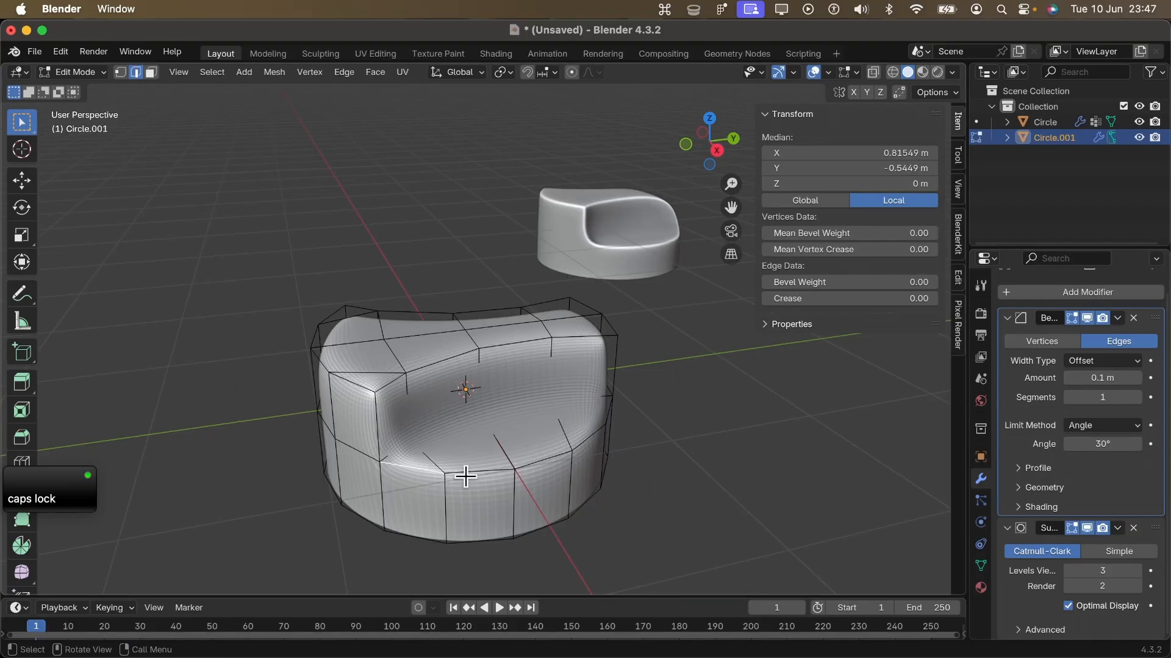
shift+click(480, 473)
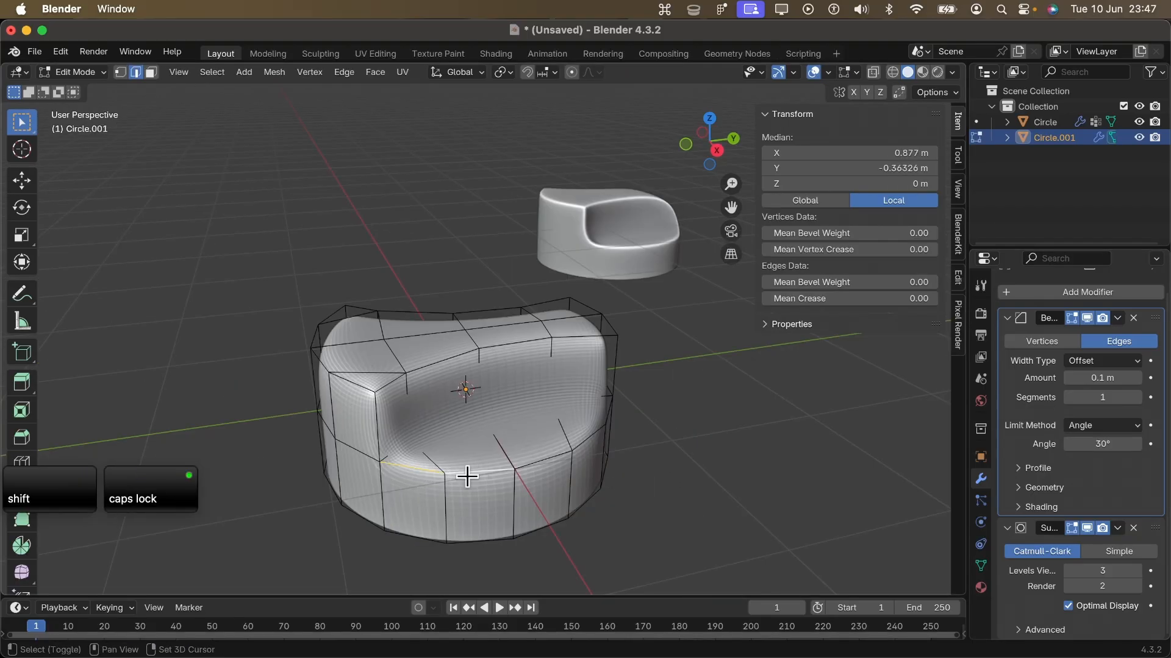
alt+shift+click(379, 421)
alt+shift+click(462, 352)
middle_drag(556, 382, 475, 391)
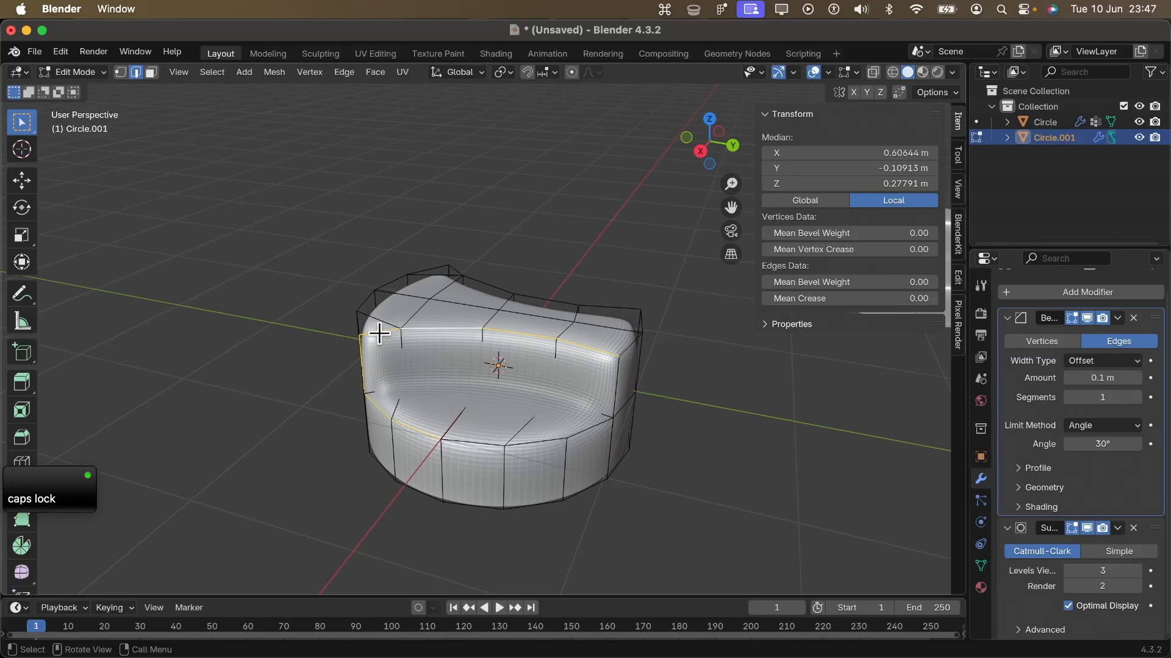
alt+shift+click(614, 403)
middle_drag(610, 436, 414, 454)
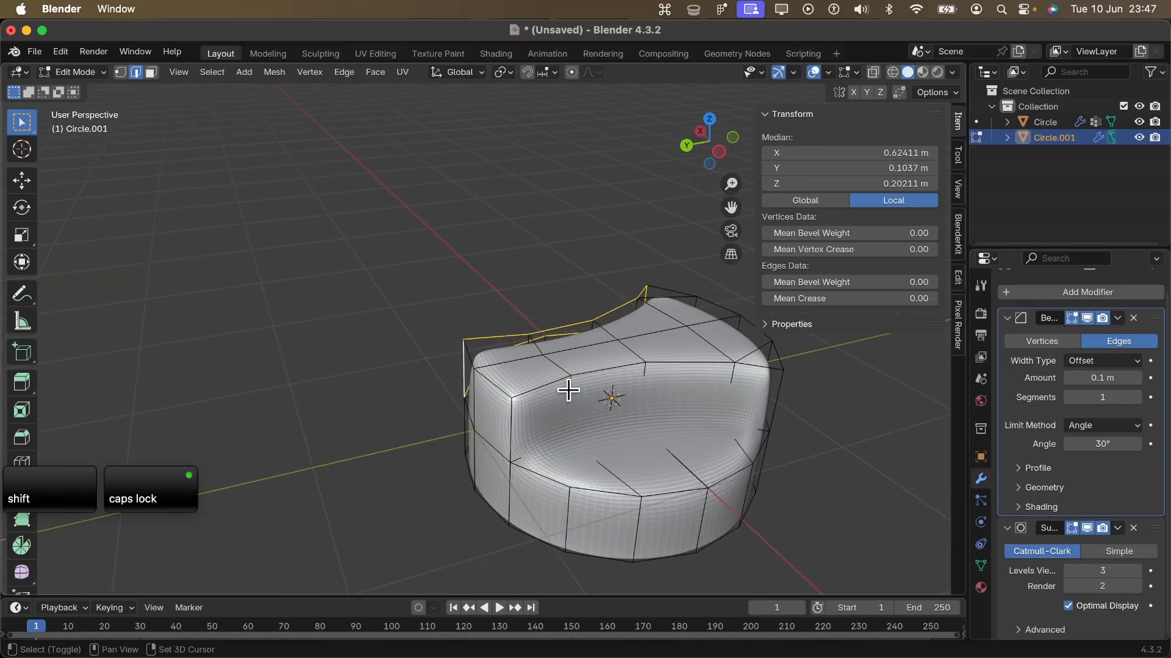
alt+shift+click(608, 372)
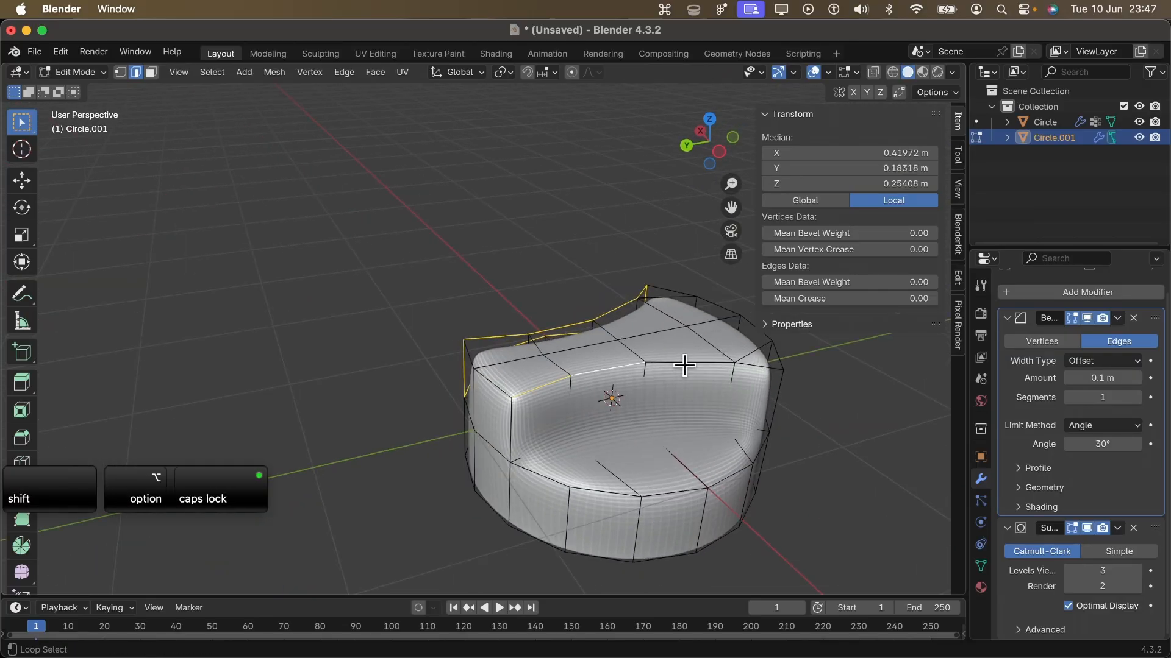
alt+shift+click(604, 495)
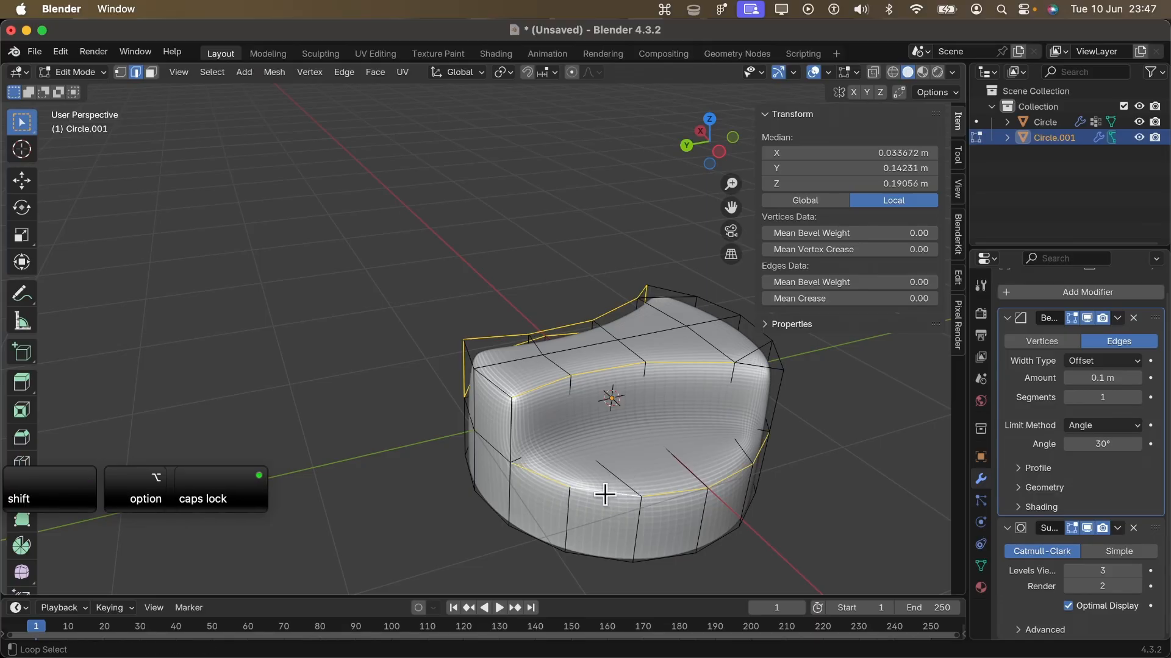
Complete the recess outline selection on both sides with the remaining top rim edges and vertical corner edges of the central grip
middle_drag(525, 459, 557, 463)
shift+click(599, 434)
shift+click(587, 386)
middle_drag(593, 412, 690, 447)
middle_drag(475, 463, 631, 460)
scroll(525, 413, down, 8)
scroll(576, 467, up, 6)
shift+middle_drag(414, 452, 591, 424)
scroll(591, 425, up, 5)
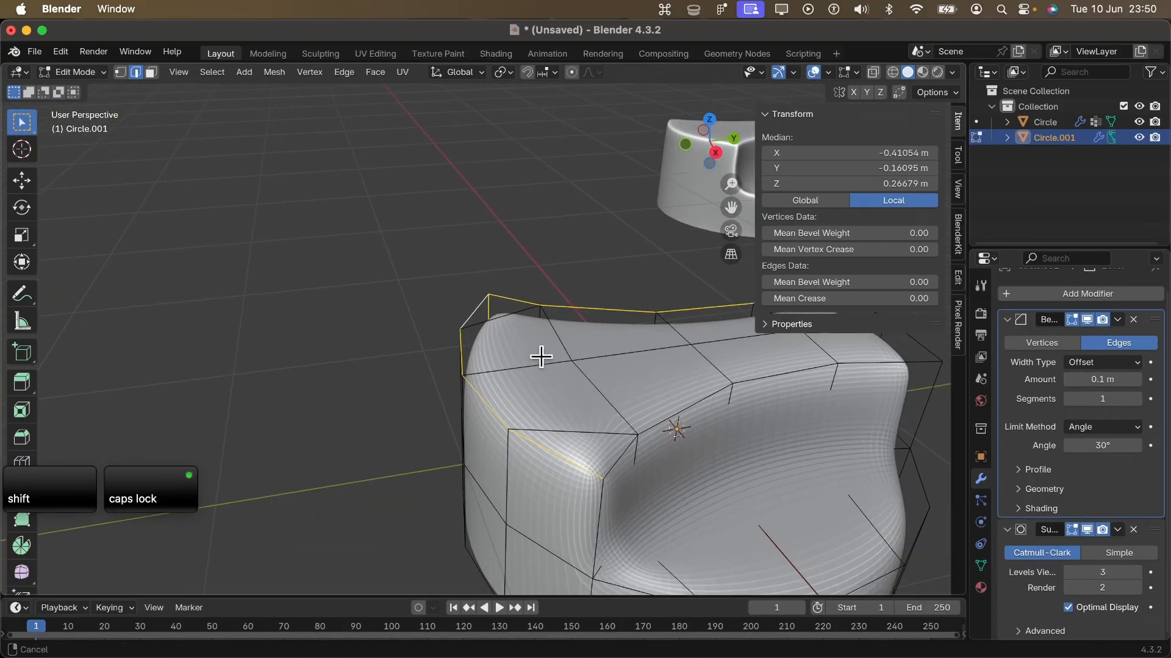
middle_drag(538, 353, 569, 371)
alt+shift+click(616, 377)
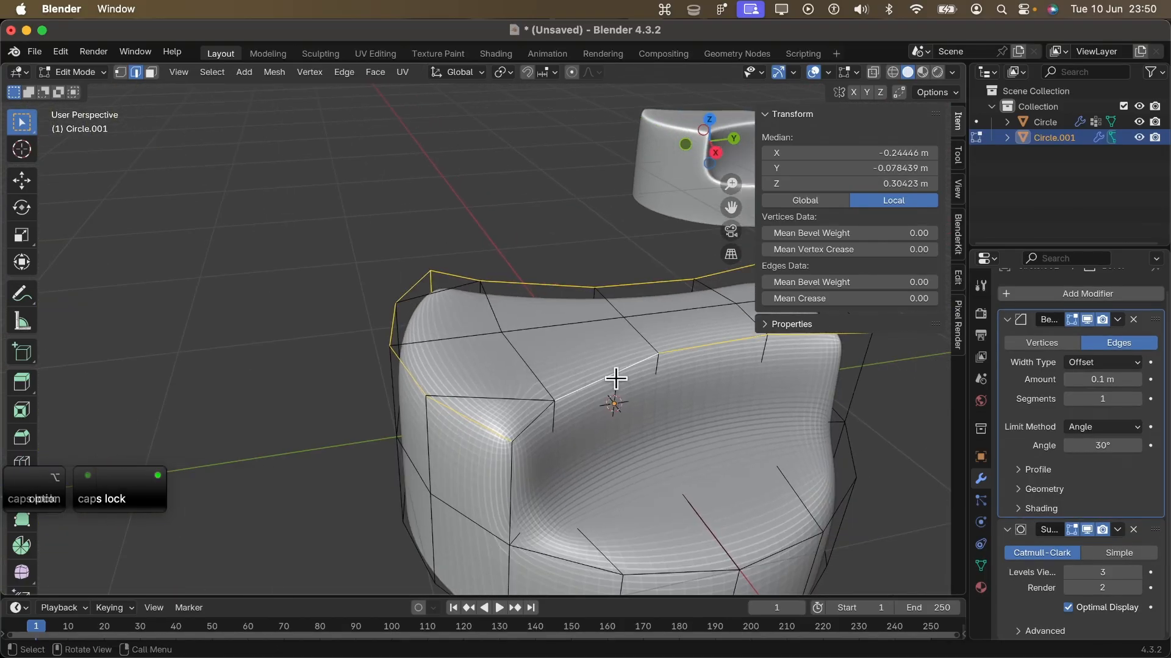
scroll(517, 405, down, 2)
alt+shift+click(515, 390)
alt+shift+click(498, 426)
middle_drag(498, 426, 578, 421)
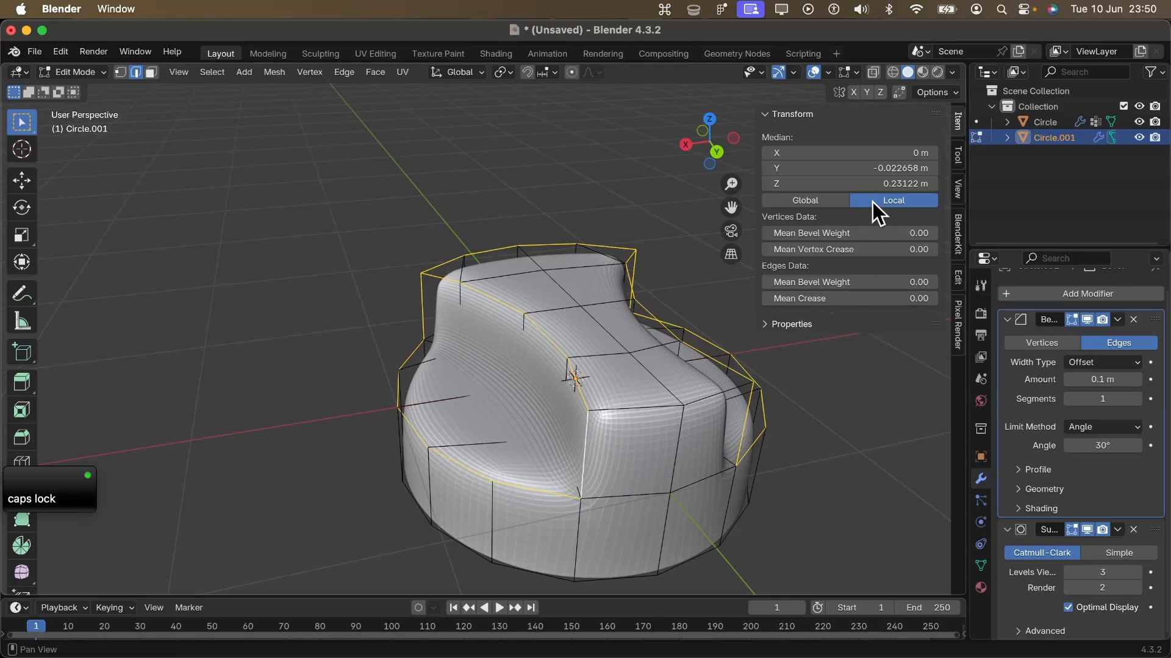
Set the mean bevel weight of the selected recess outline edges to 1
key(n)
key(n)
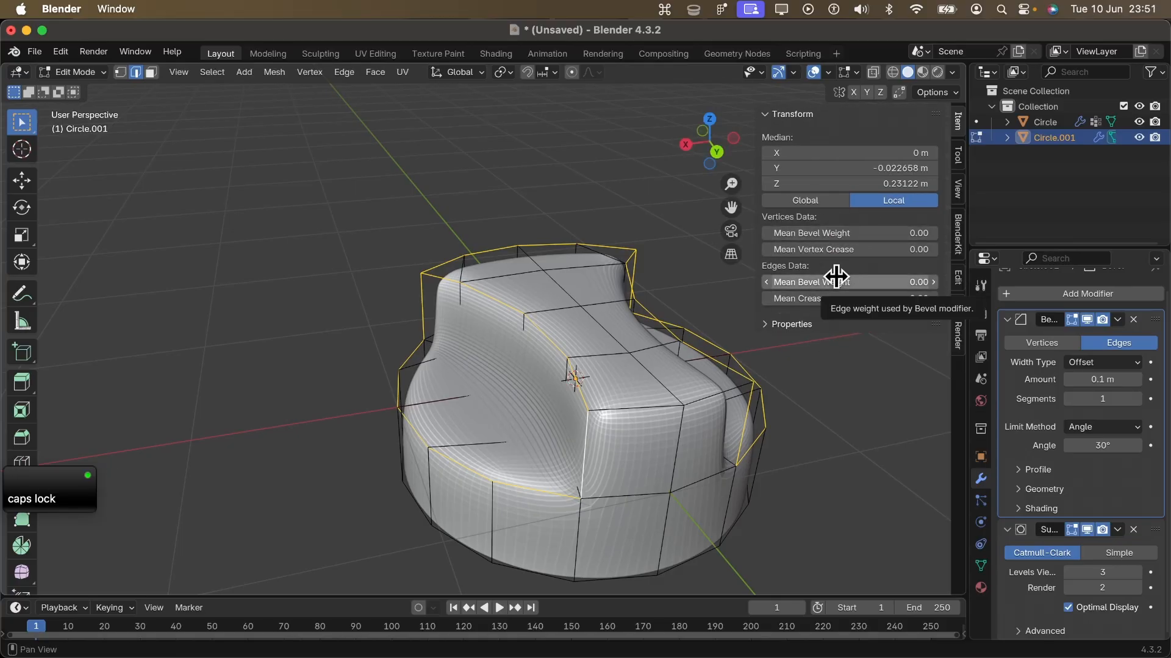
click(854, 279)
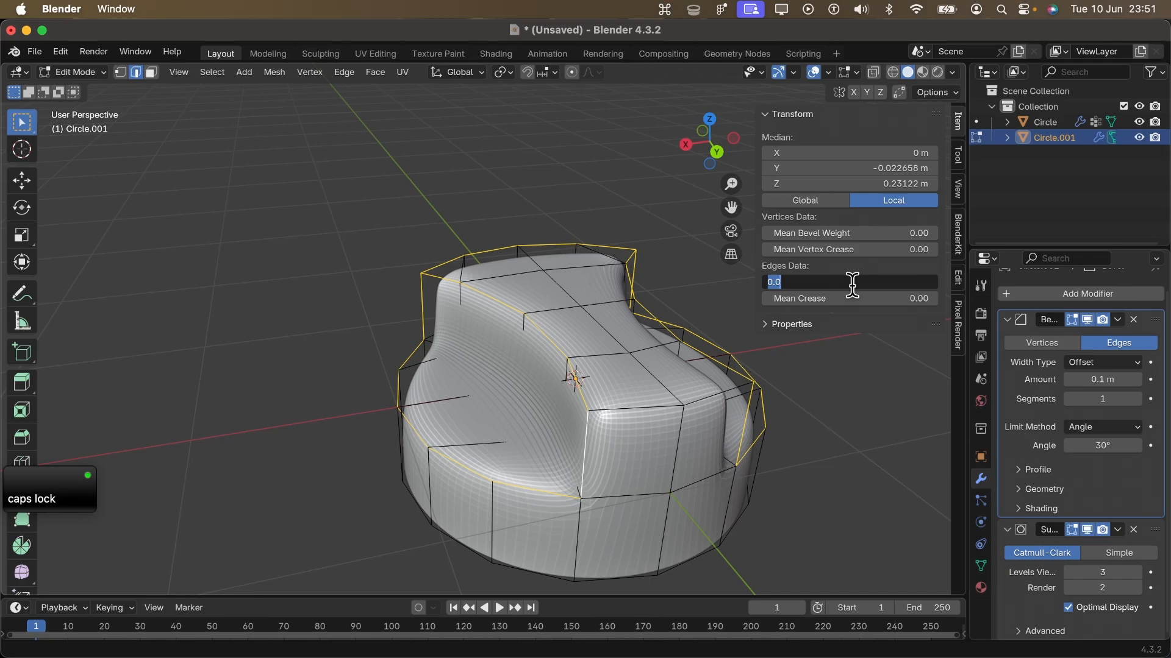
text(1)
key(Return)
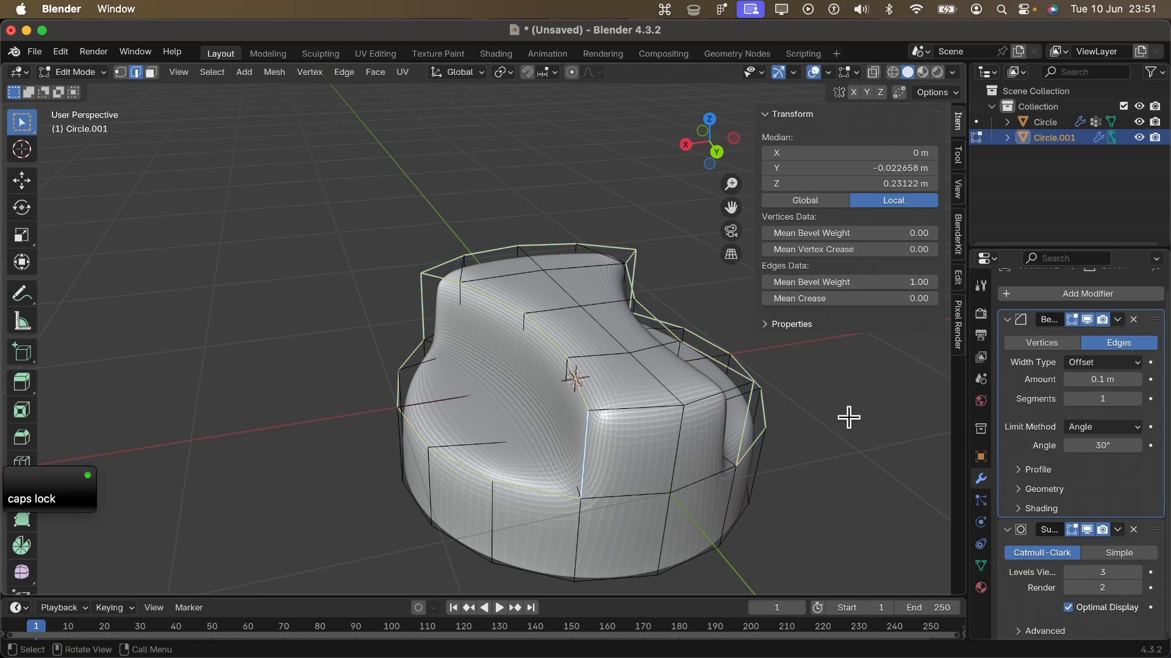
Limit the Bevel modifier by Weight and set it to 2 segments with an amount of 0.042 m
click(1099, 429)
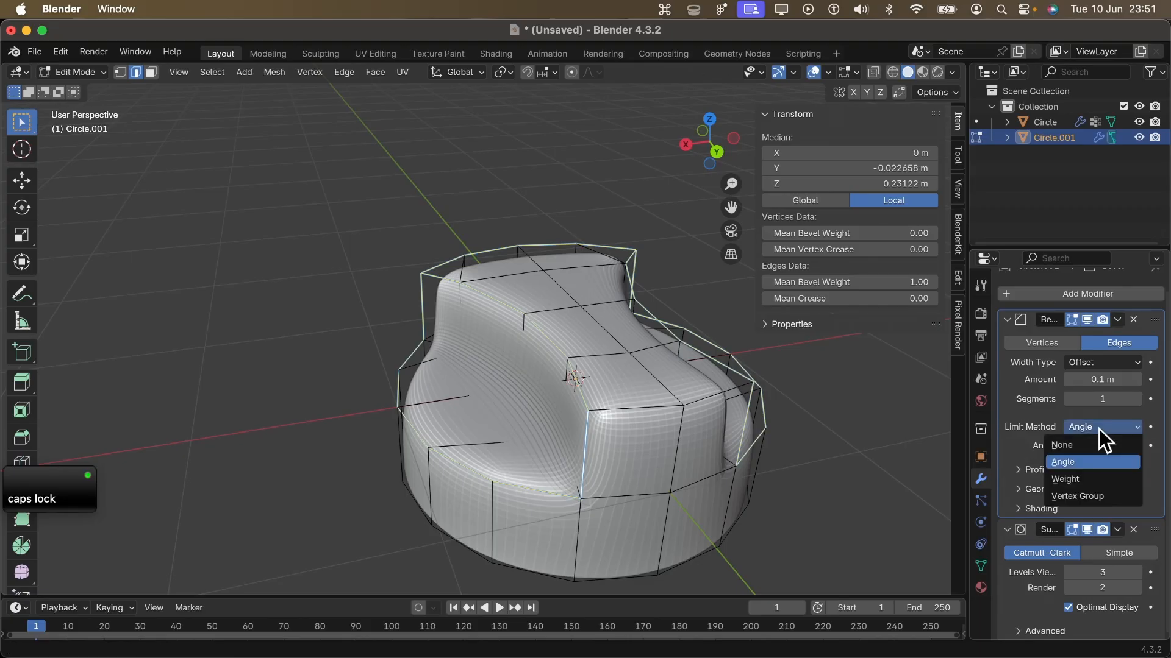
click(1093, 481)
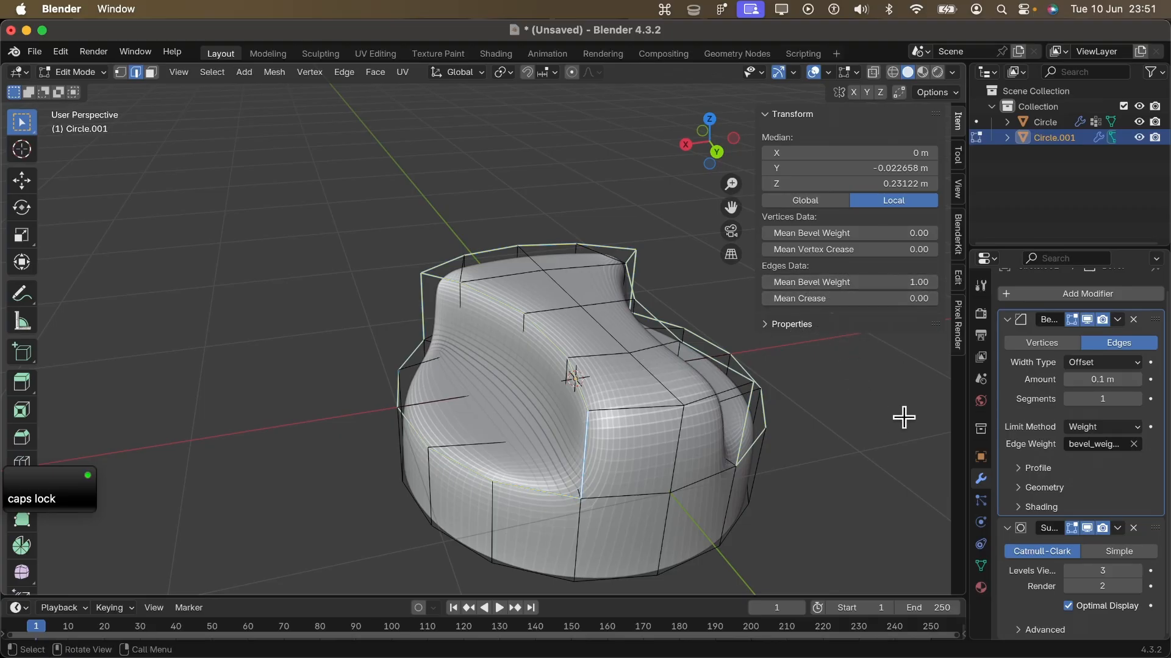
drag(1124, 406, 1146, 414)
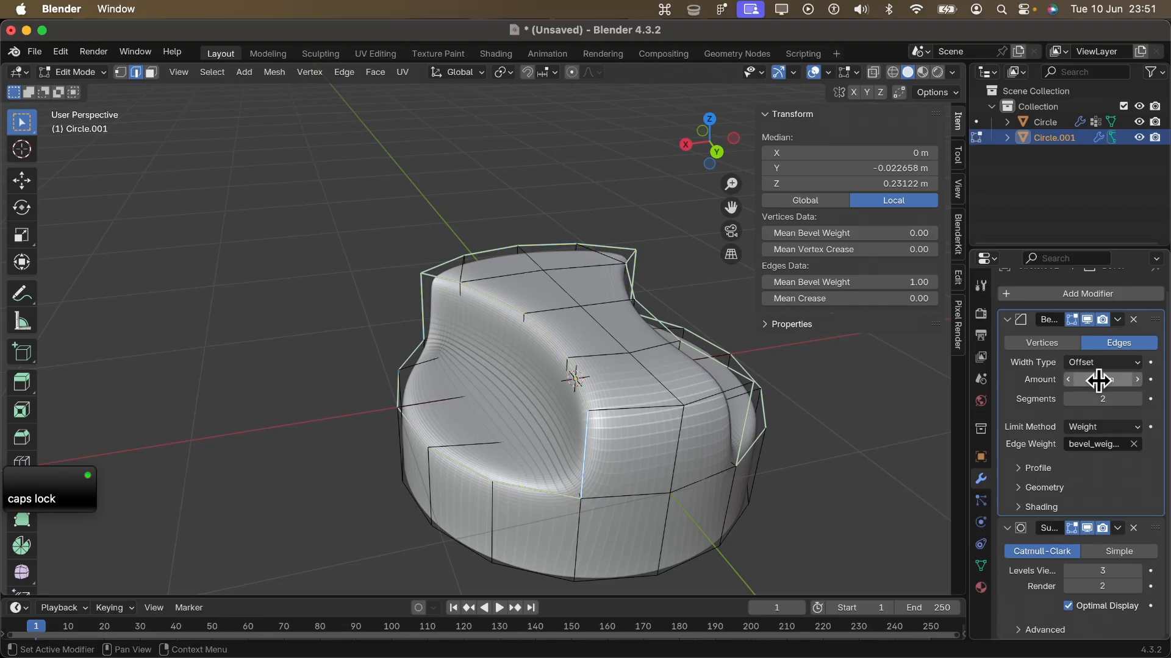
key(shift)
shift+drag(1091, 381, 1071, 381)
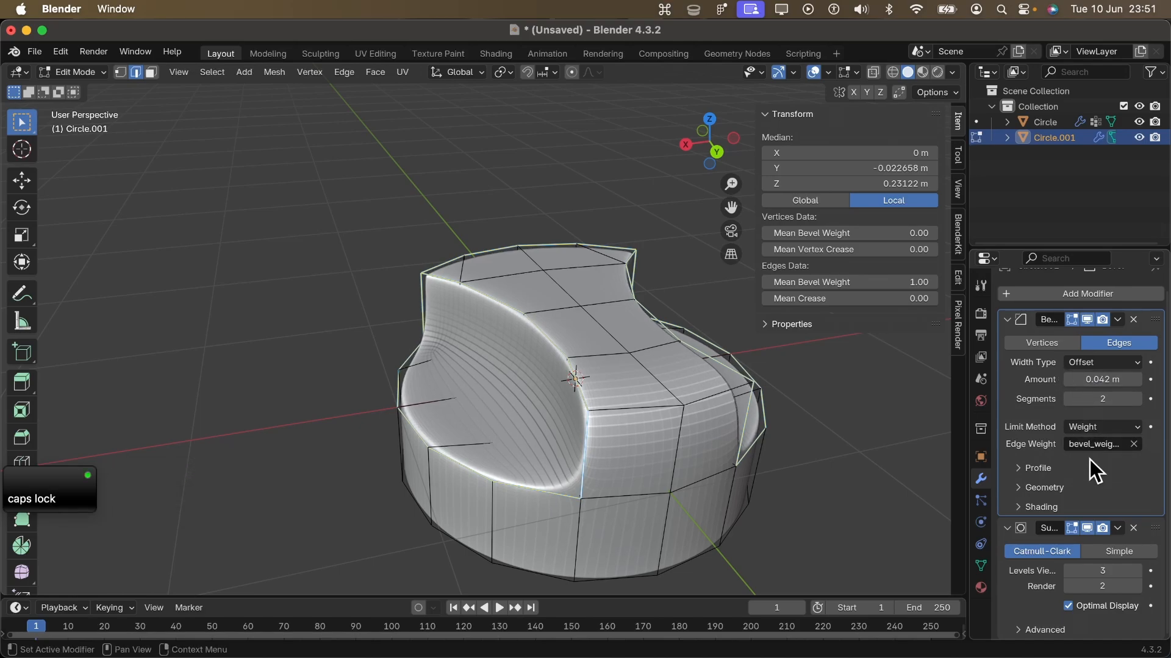
Set the Bevel modifier's outer miter to Arc in its geometry settings
click(1037, 467)
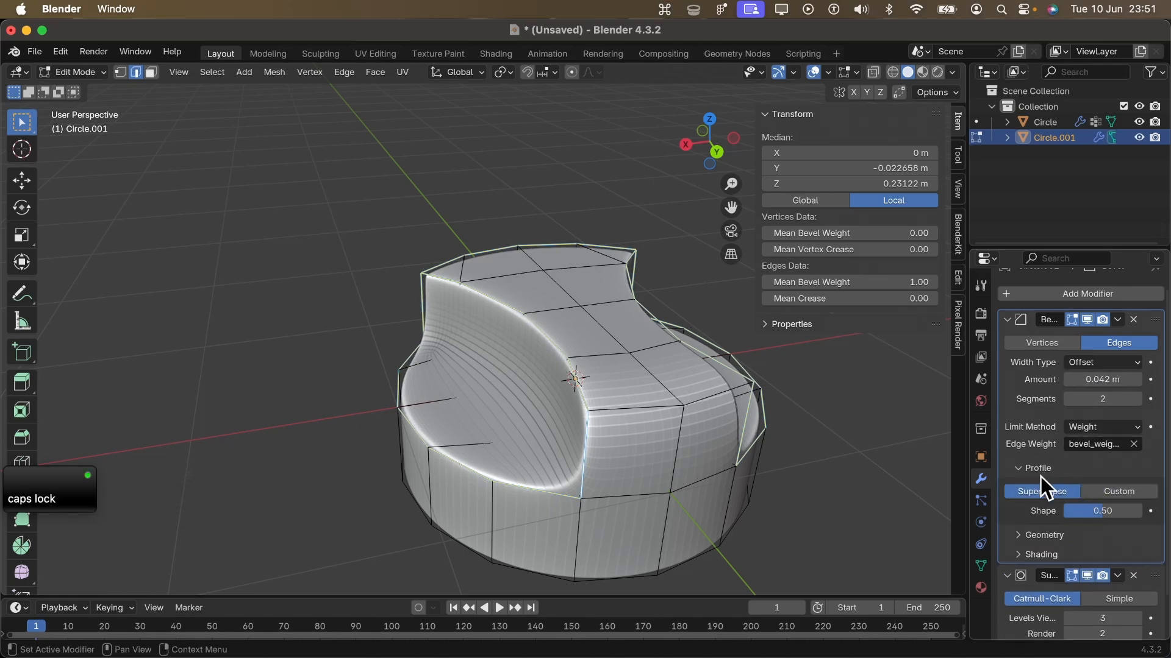
click(1023, 469)
click(1043, 488)
scroll(1098, 491, down, 2)
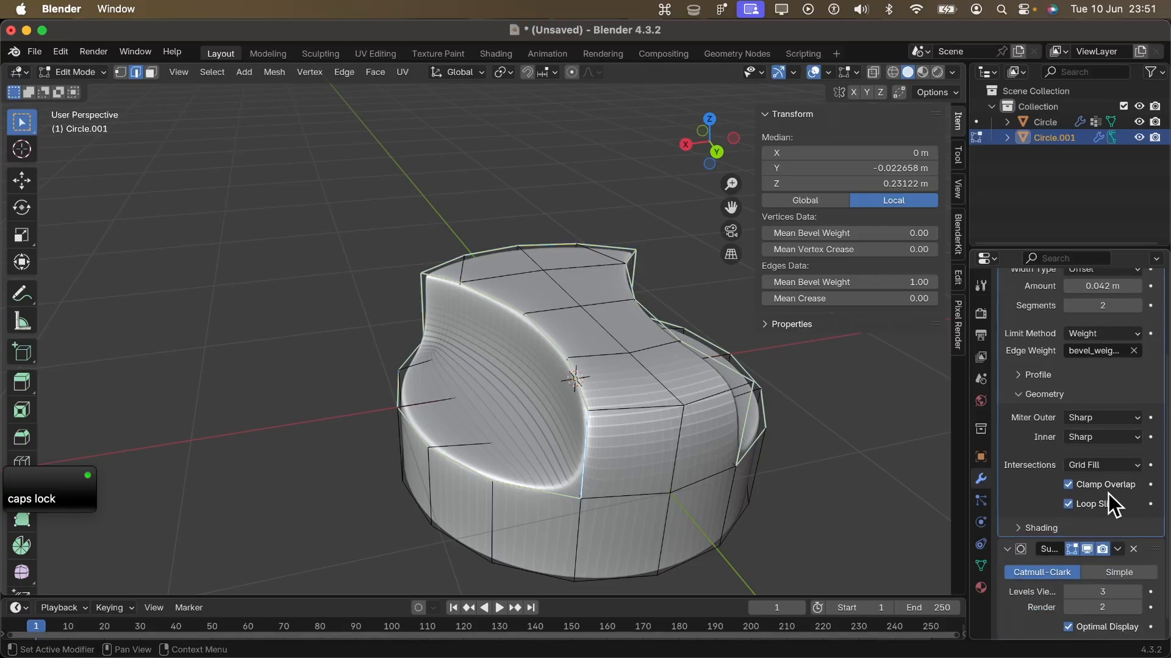
click(1097, 445)
click(1098, 444)
click(1099, 420)
click(1094, 470)
Edge-slide the two top edges at the wide end of the grip down the end face, then readjust their position slightly
mouse_move(705, 453)
middle_down()
mouse_move(790, 430)
mouse_move(632, 423)
mouse_move(771, 405)
mouse_move(640, 461)
mouse_move(496, 437)
mouse_move(701, 437)
middle_up()
click(696, 438)
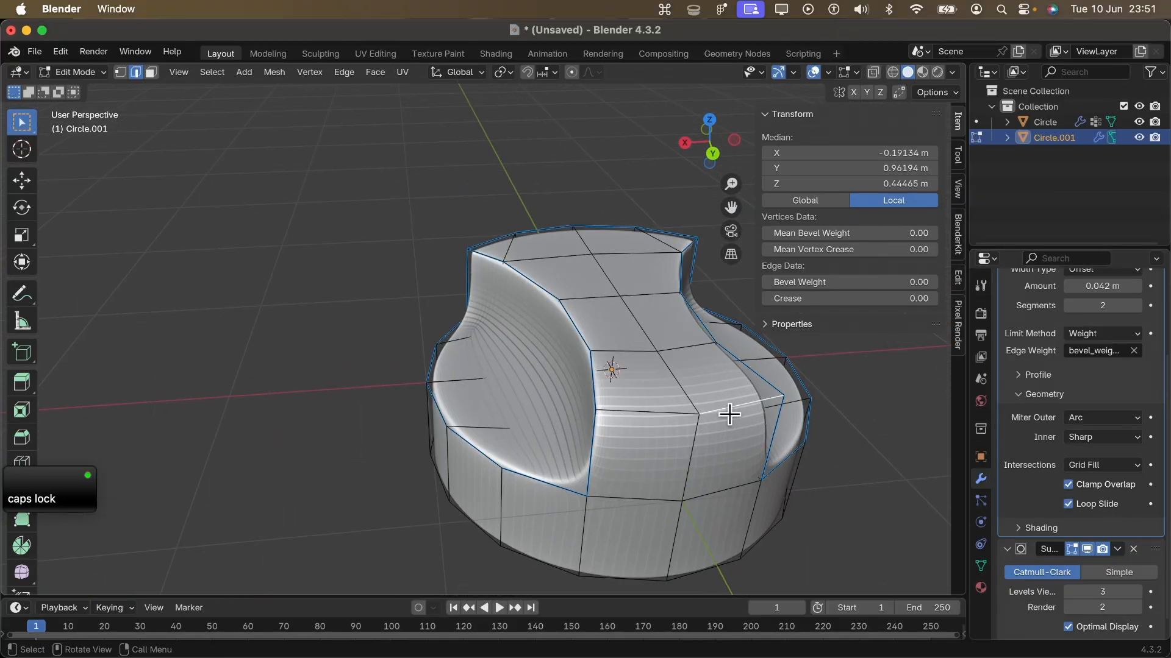
shift+click(632, 412)
key(g)
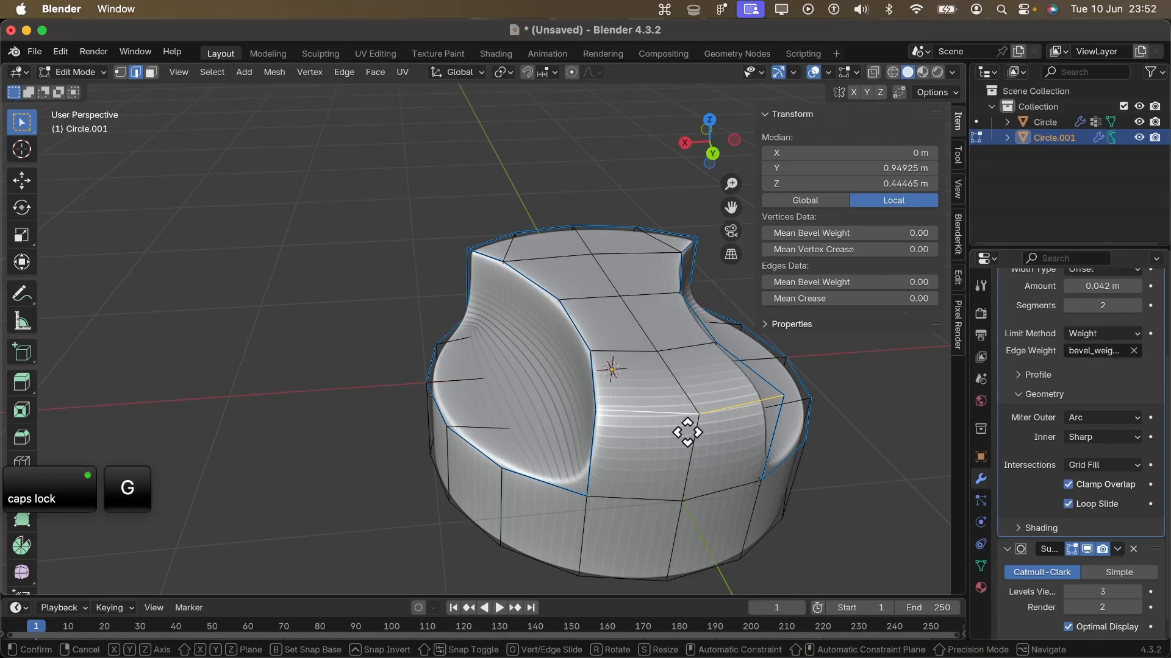
key(g)
click(683, 461)
key(g)
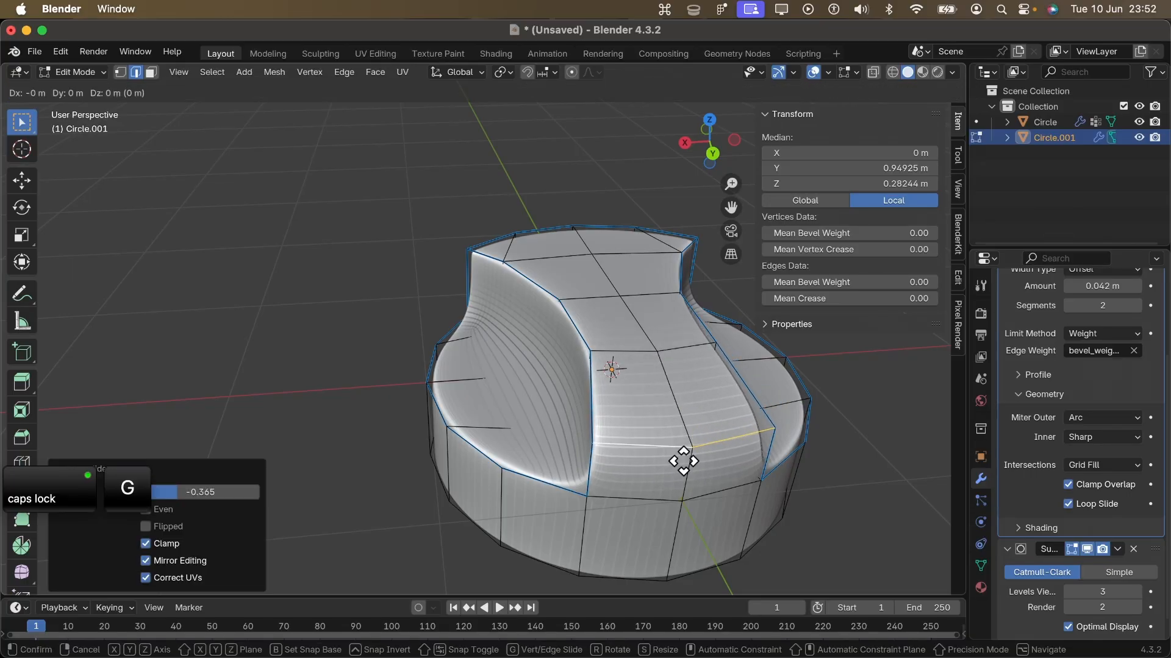
key(g)
click(679, 437)
Return to Object Mode and apply Shade Auto Smooth to the knob at 30°
key(Tab)
middle_drag(679, 439, 562, 379)
scroll(562, 375, up, 5)
right_click(561, 372)
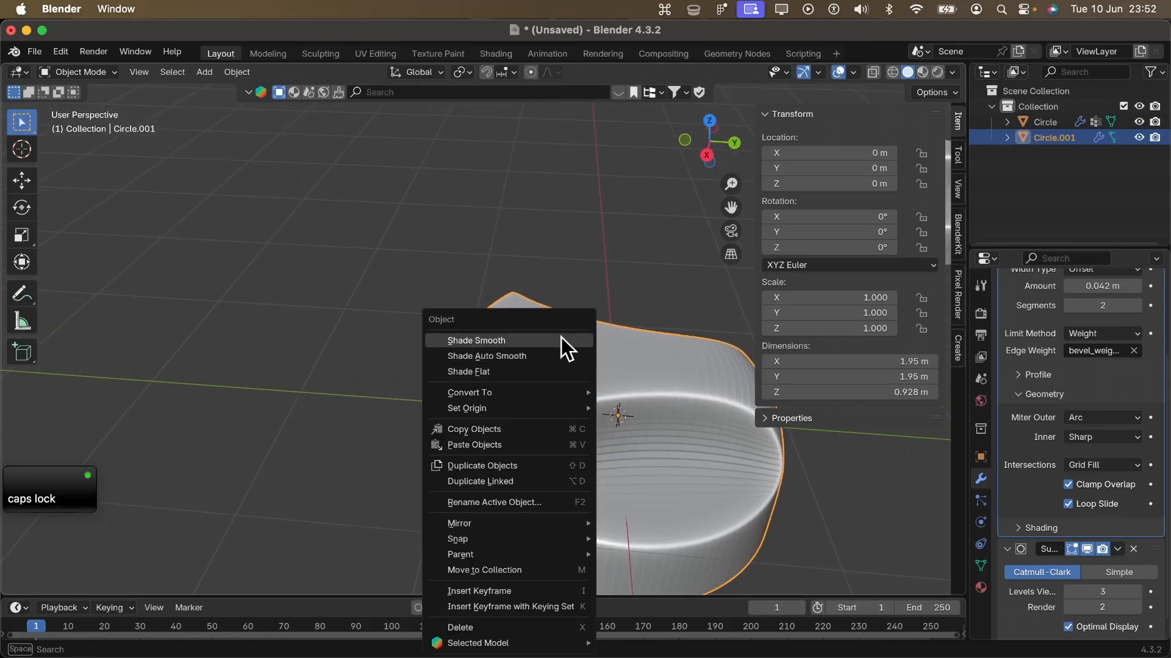
click(557, 355)
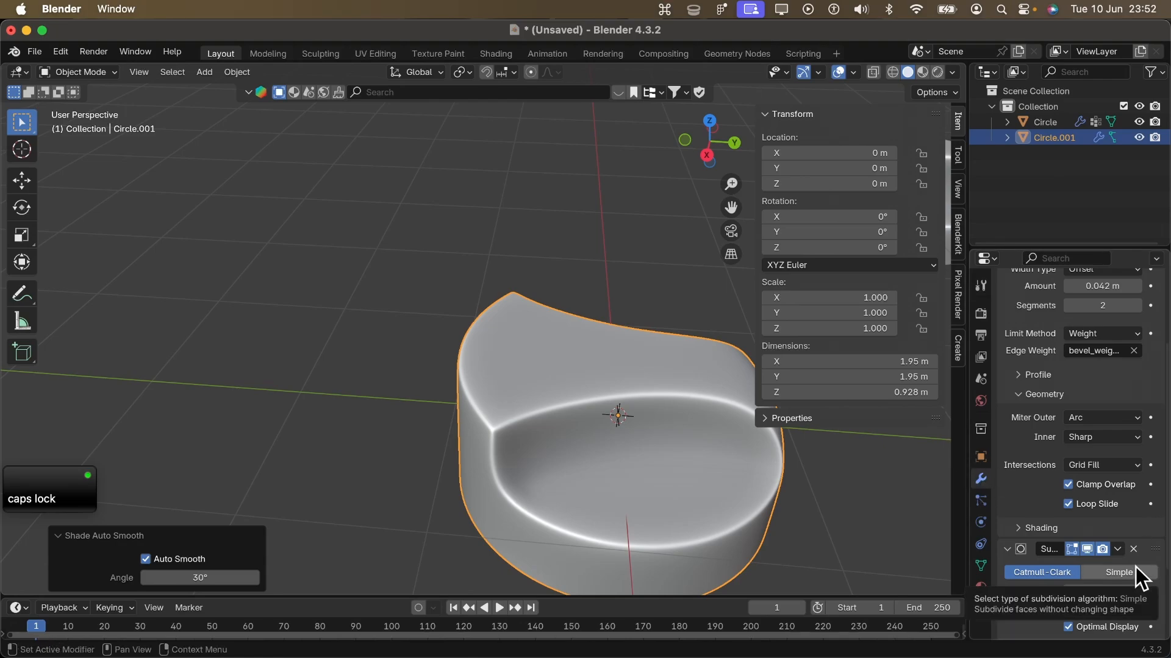
Set the Subdivision Surface modifier's viewport levels to 4 and render levels to 3, and deselect the knob
scroll(1136, 567, down, 4)
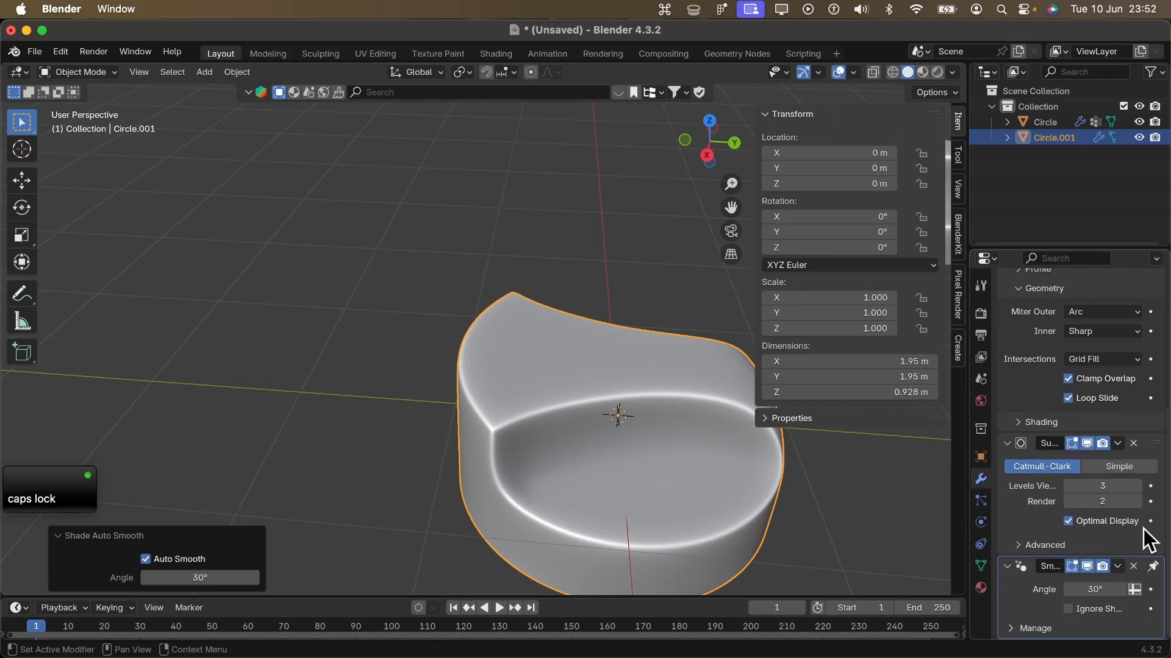
click(1136, 486)
click(1135, 501)
middle_drag(561, 427, 627, 474)
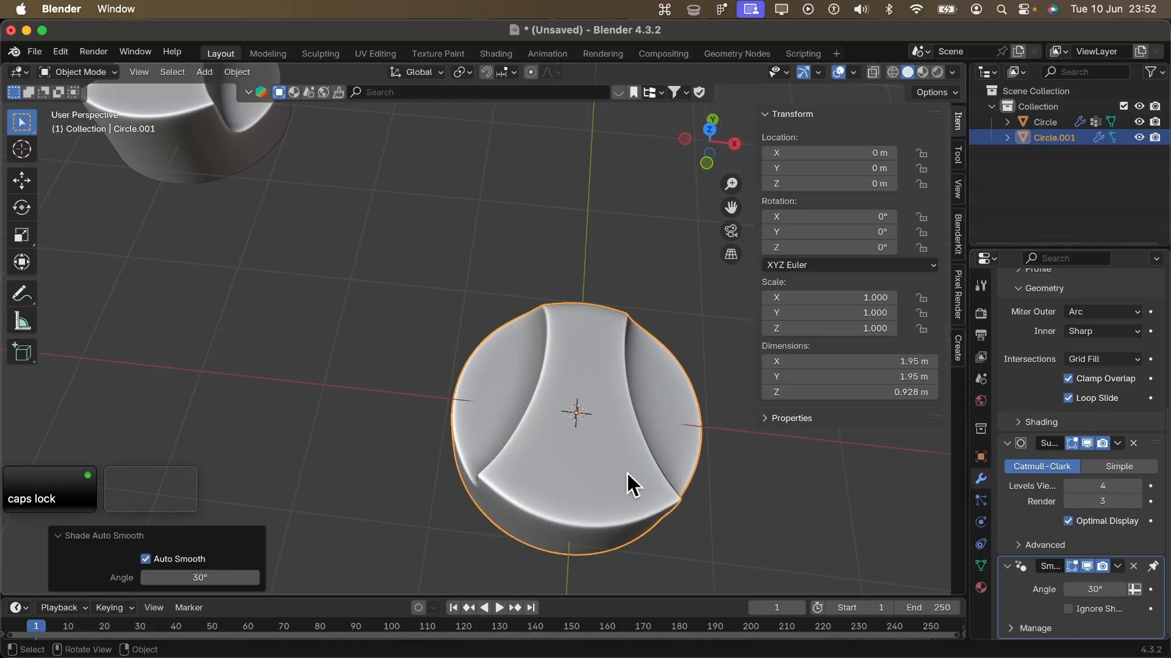
click(689, 244)
middle_drag(440, 334, 573, 390)
shift+middle_drag(433, 424, 528, 405)
middle_drag(646, 384, 482, 372)
middle_drag(323, 461, 188, 517)
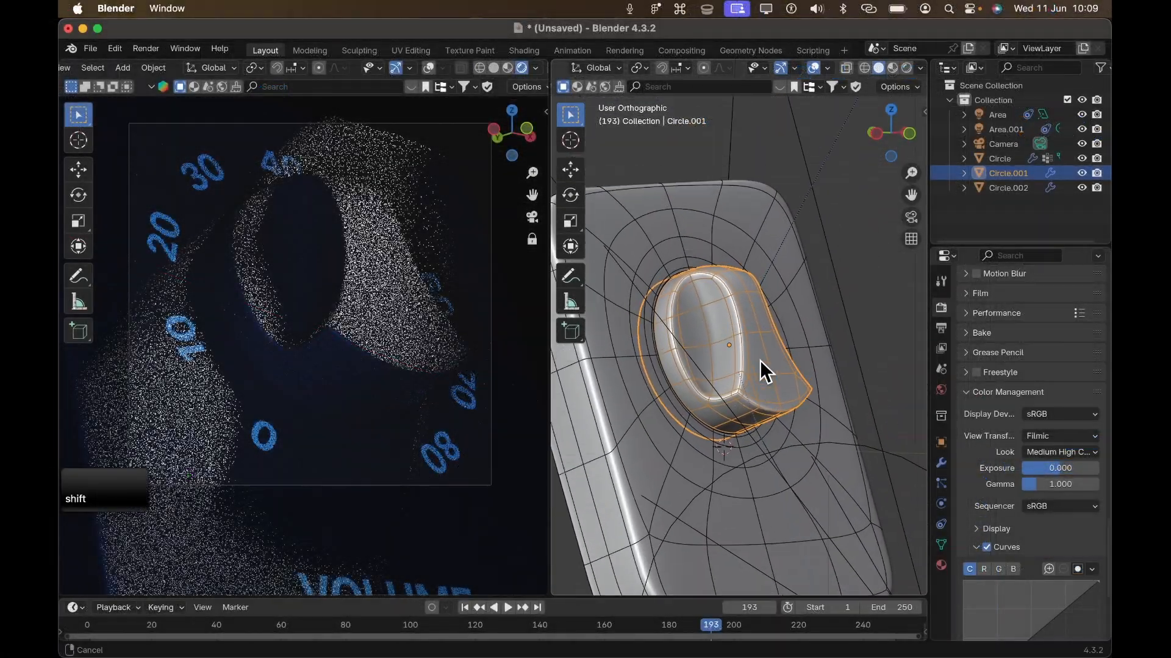
Switch the viewport beside the camera render to material preview, look down on the volume dial and open the overlay options
click(892, 68)
middle_drag(768, 201, 664, 323)
shift+middle_drag(726, 378, 752, 269)
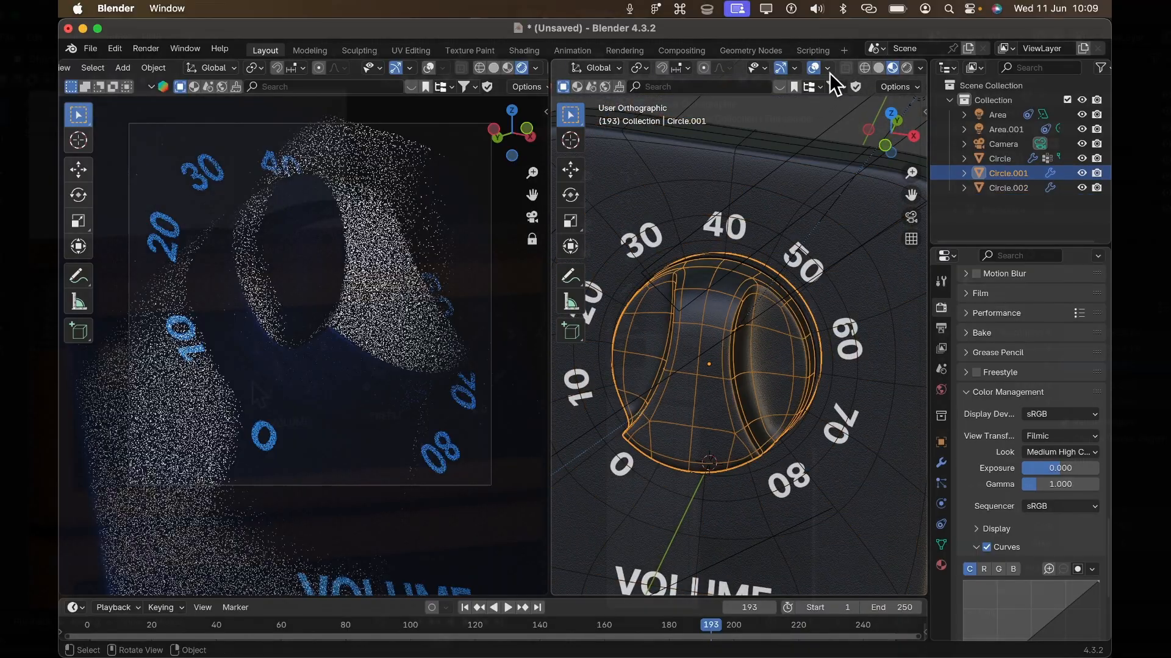
click(828, 68)
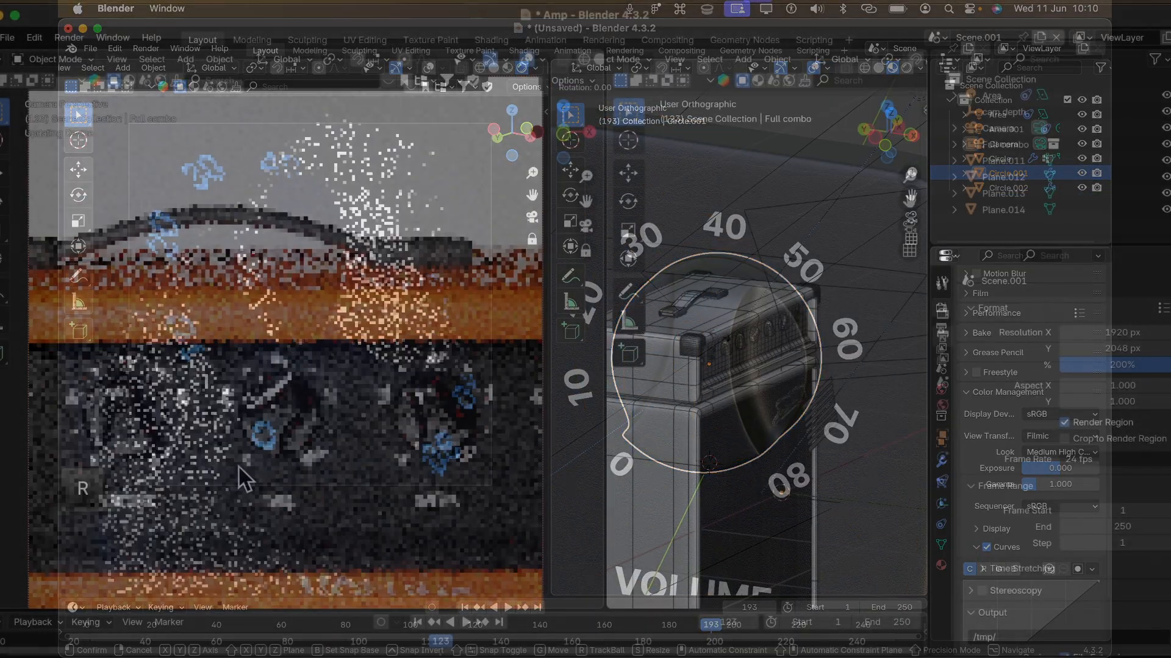